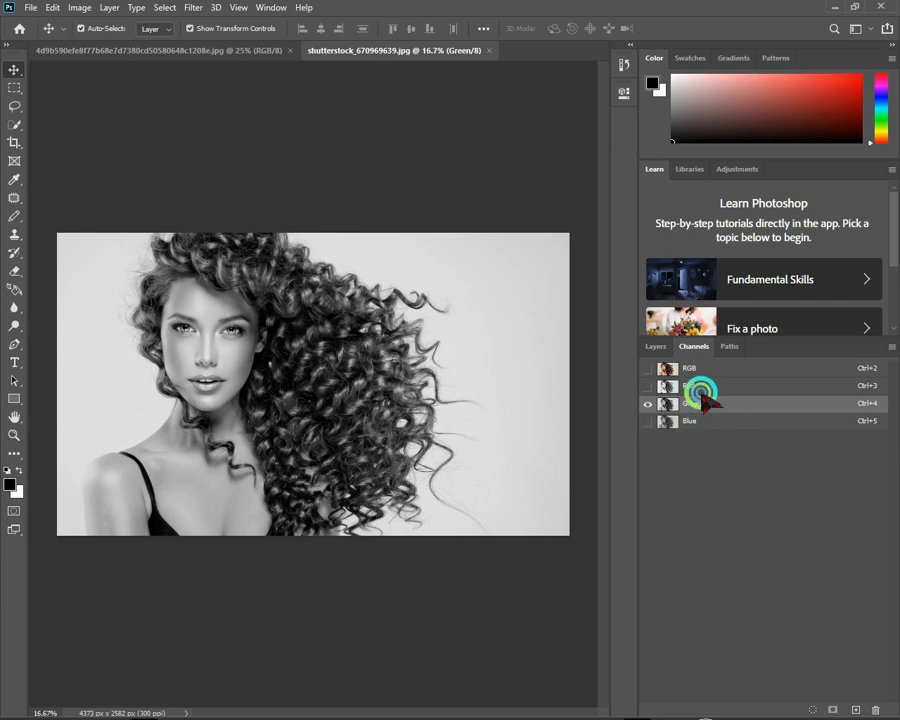
Step: Compare the Red, Green and Blue channels of the portrait and duplicate the Green channel
left_click(665, 386)
left_click(703, 404)
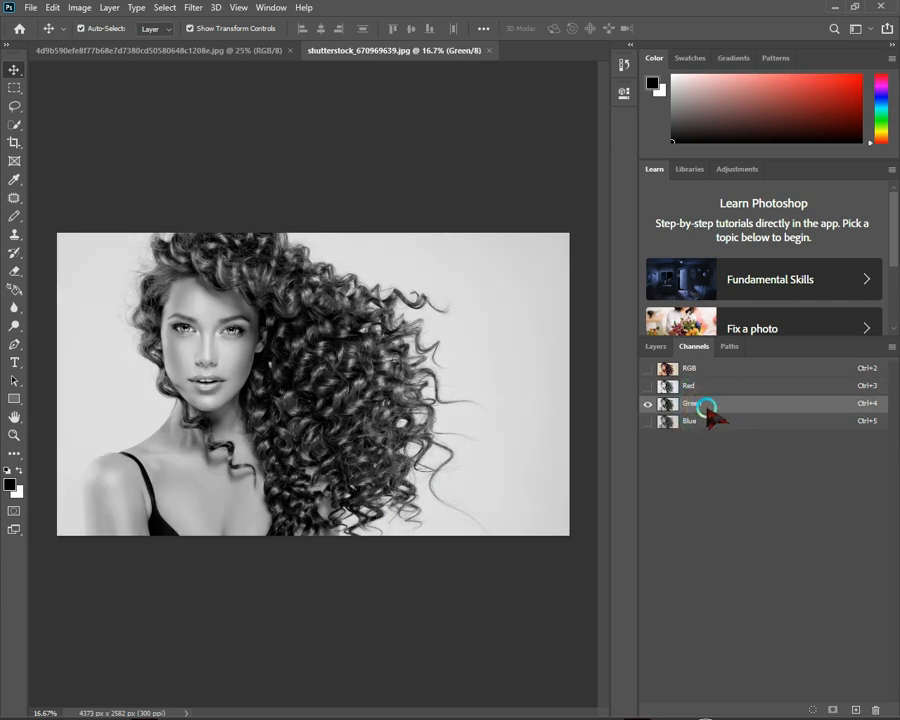
left_click(710, 421)
left_click(660, 406)
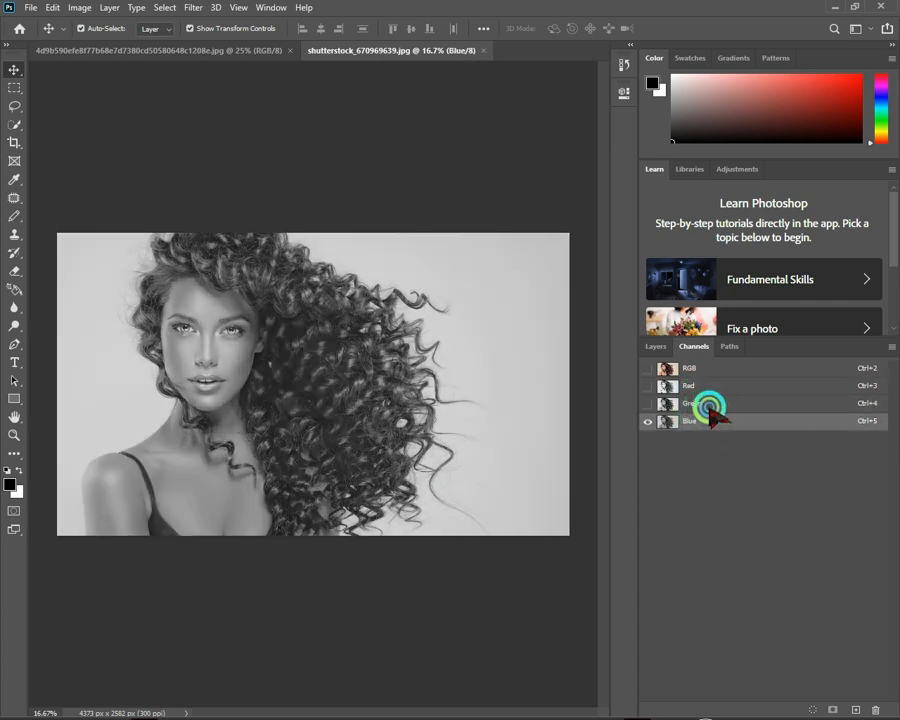
left_click_drag(736, 402, 856, 711)
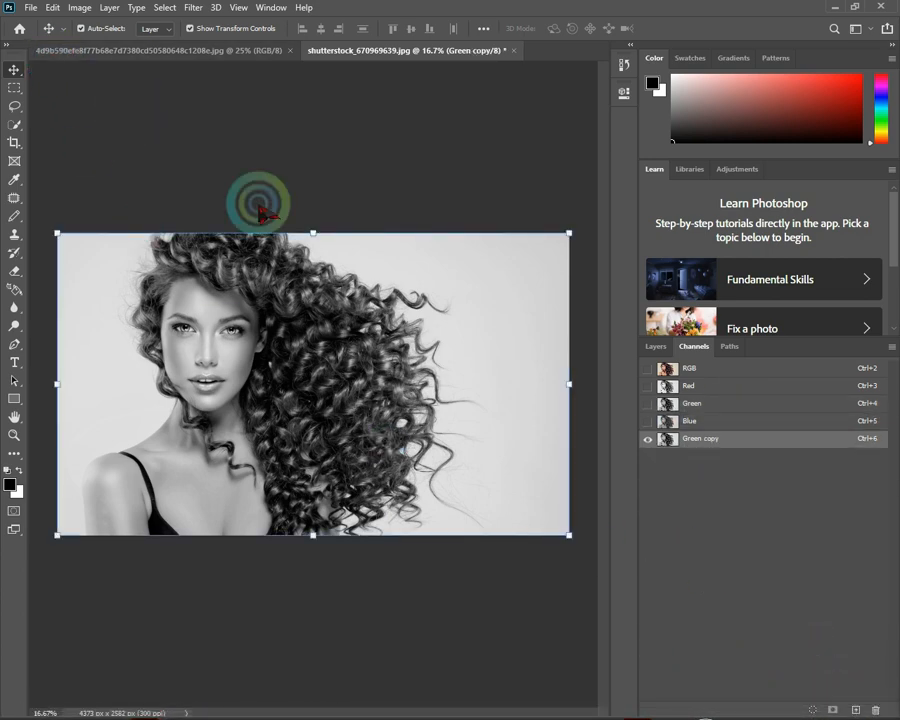
Step: Apply Levels to the Green copy channel with input levels of 168, 1.00 and 213, turning the woman's silhouette nearly black
key("ctrl+l")
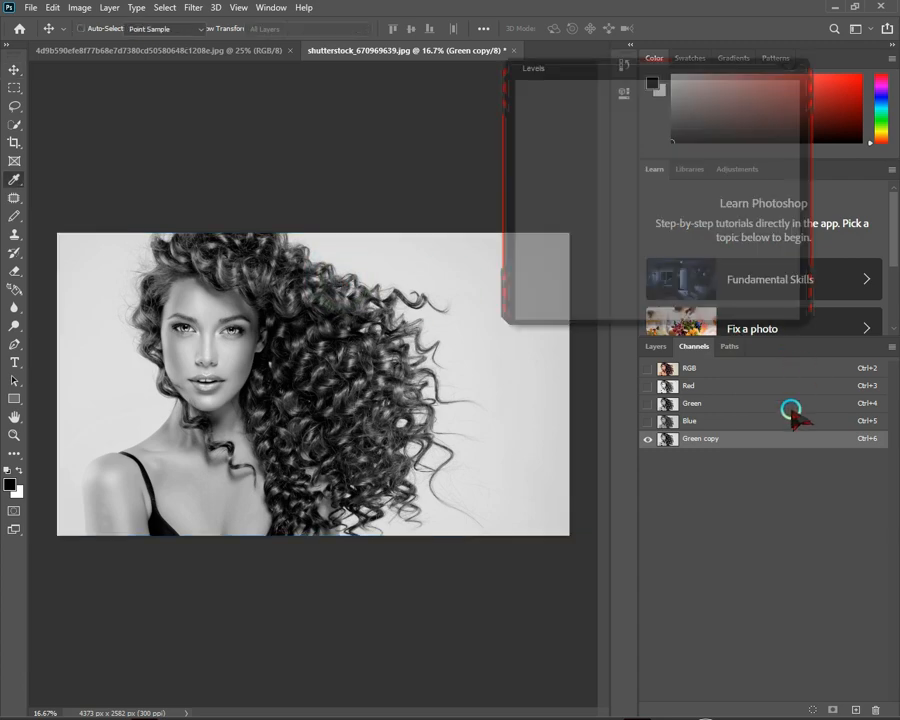
left_click_drag(525, 229, 639, 241)
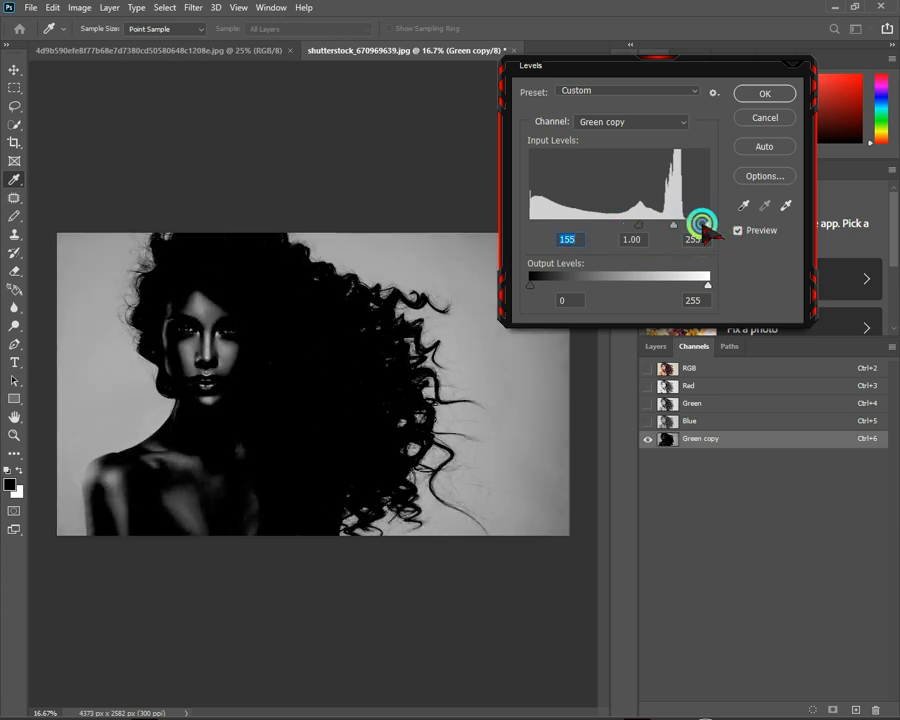
left_click_drag(707, 225, 678, 226)
mouse_move(532, 285)
left_mouse_down()
mouse_move(561, 285)
mouse_move(515, 286)
left_mouse_up()
left_click_drag(707, 286, 778, 312)
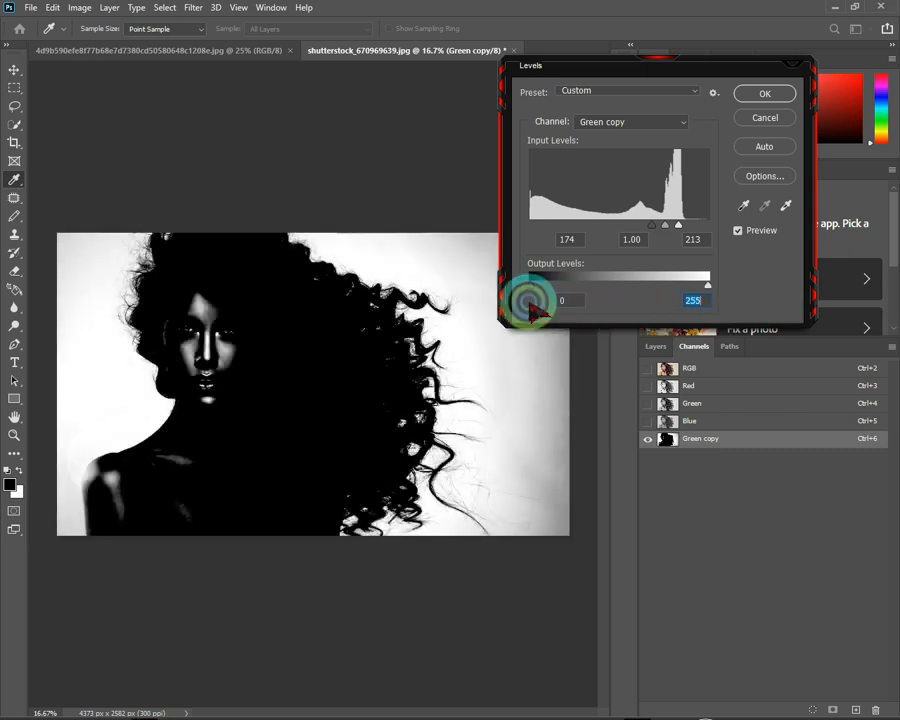
mouse_move(530, 286)
left_mouse_down()
mouse_move(718, 286)
mouse_move(482, 293)
mouse_move(542, 301)
left_mouse_up()
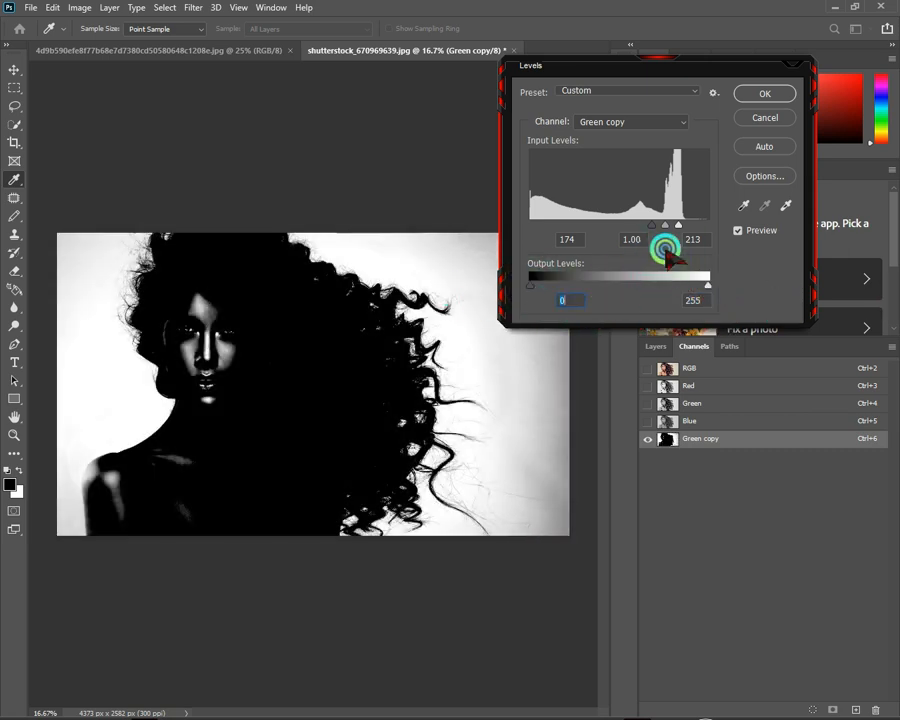
mouse_move(661, 236)
left_mouse_down()
mouse_move(678, 240)
mouse_move(658, 238)
left_mouse_up()
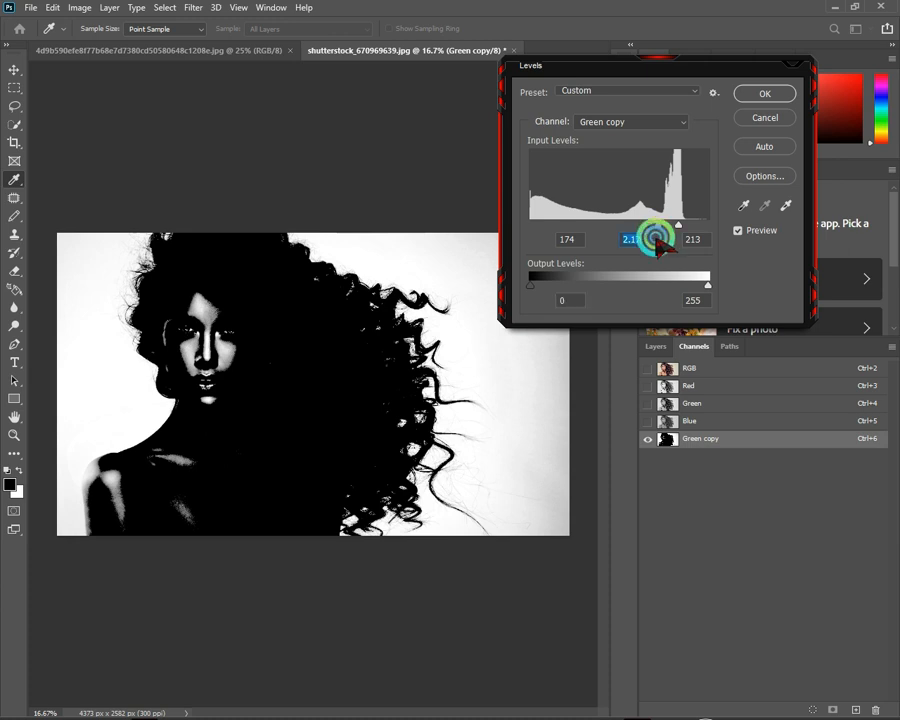
key("ctrl+z")
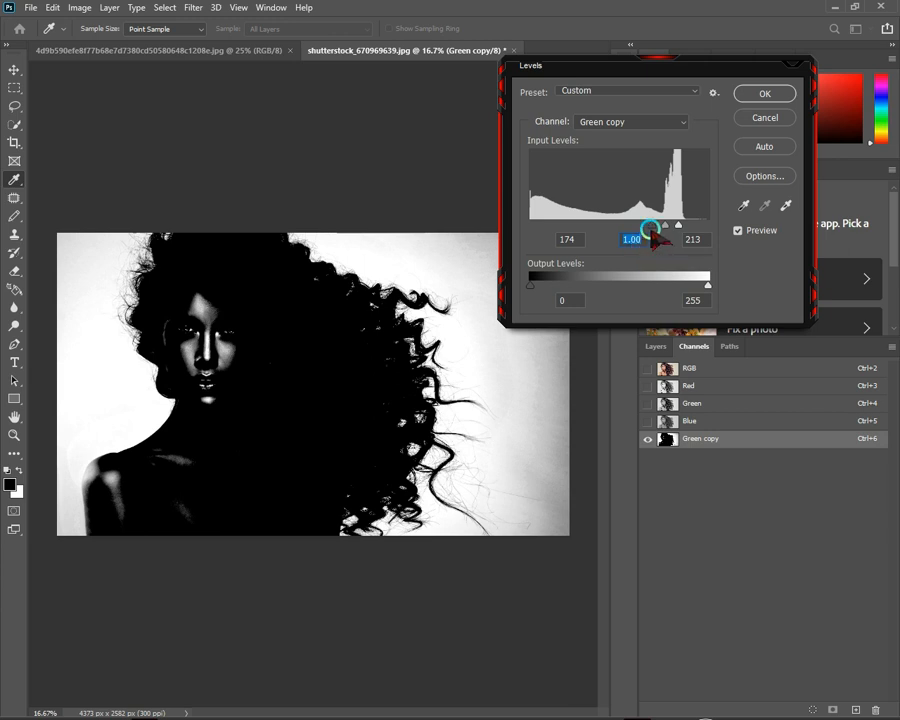
left_click_drag(651, 229, 648, 229)
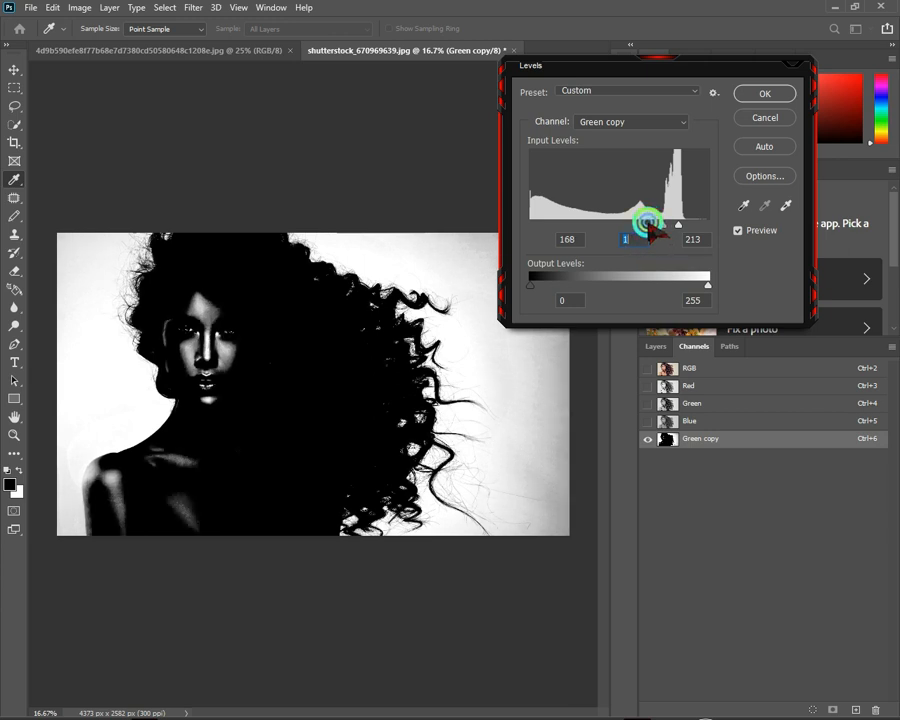
left_click(765, 92)
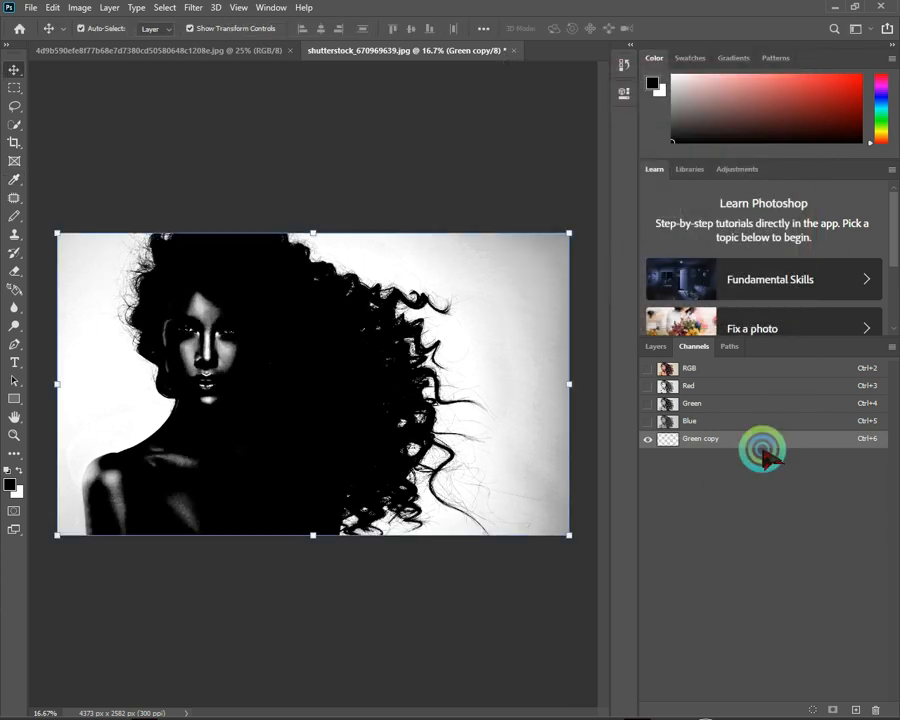
Step: Paint the woman's face solid black on the Green copy channel using the Pencil tool with a 250-size tip
key("ctrl+plus")
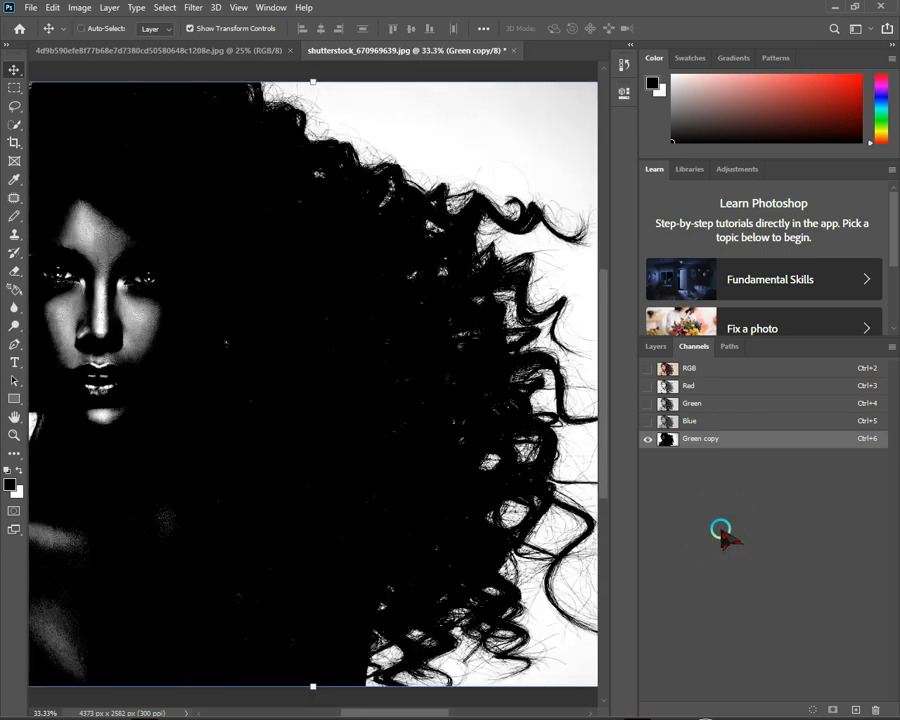
left_click_drag(426, 711, 368, 707)
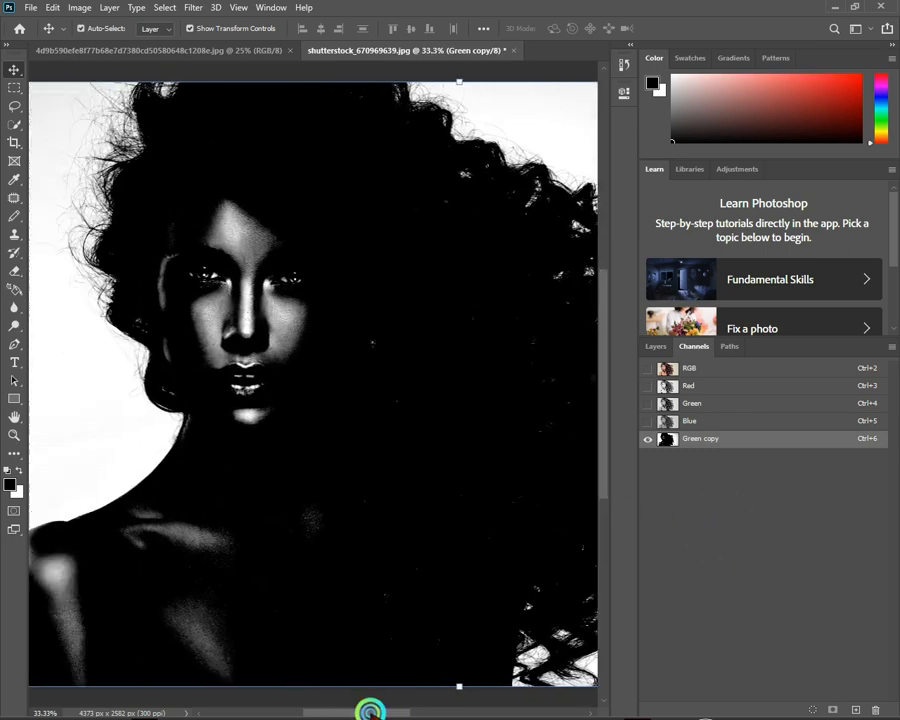
left_click(14, 215)
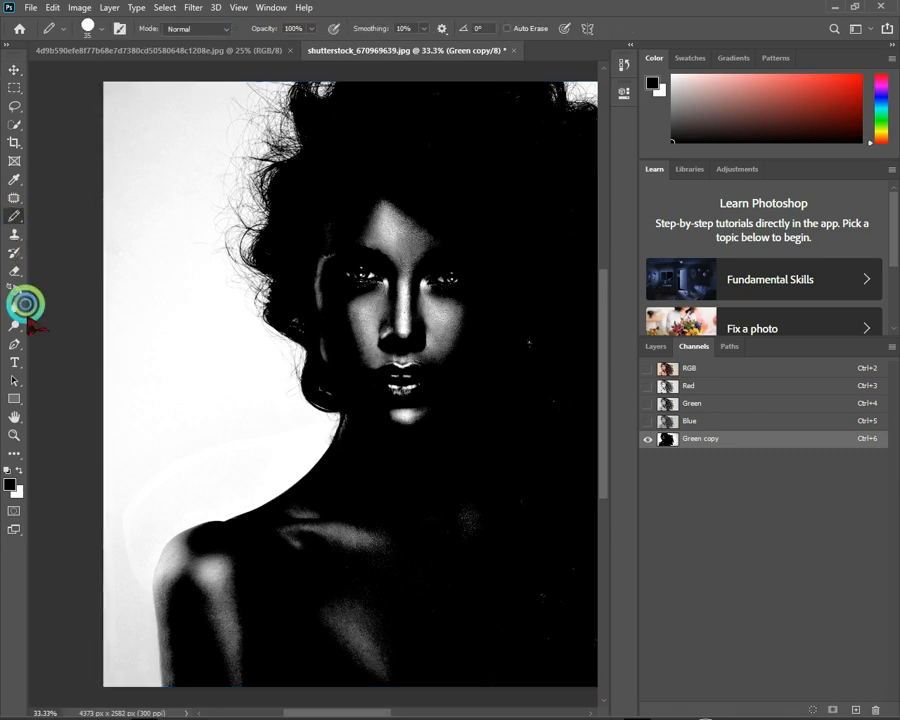
left_click(13, 485)
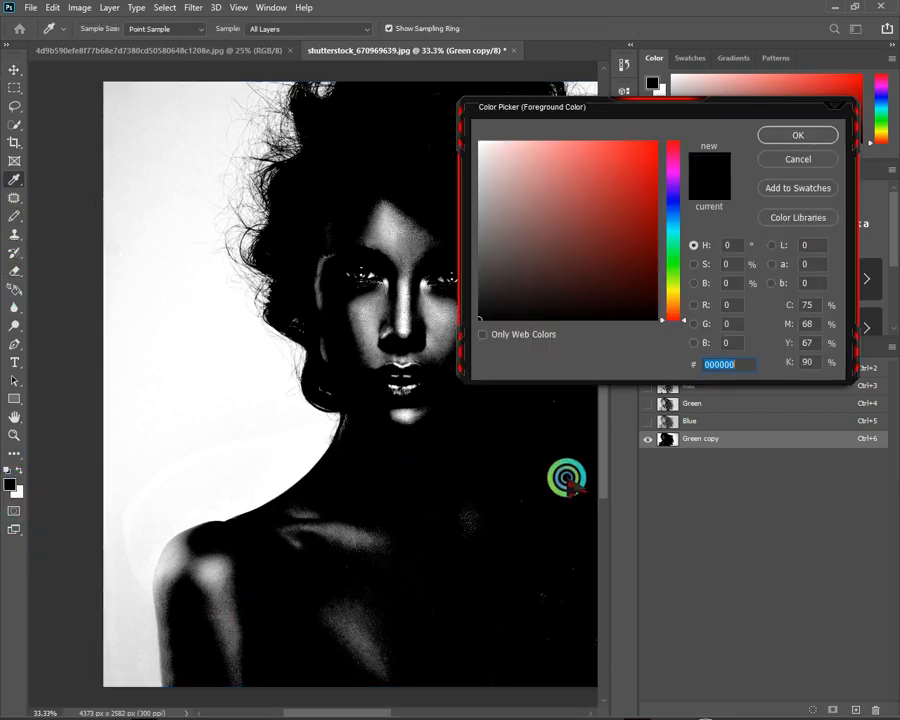
left_click(805, 134)
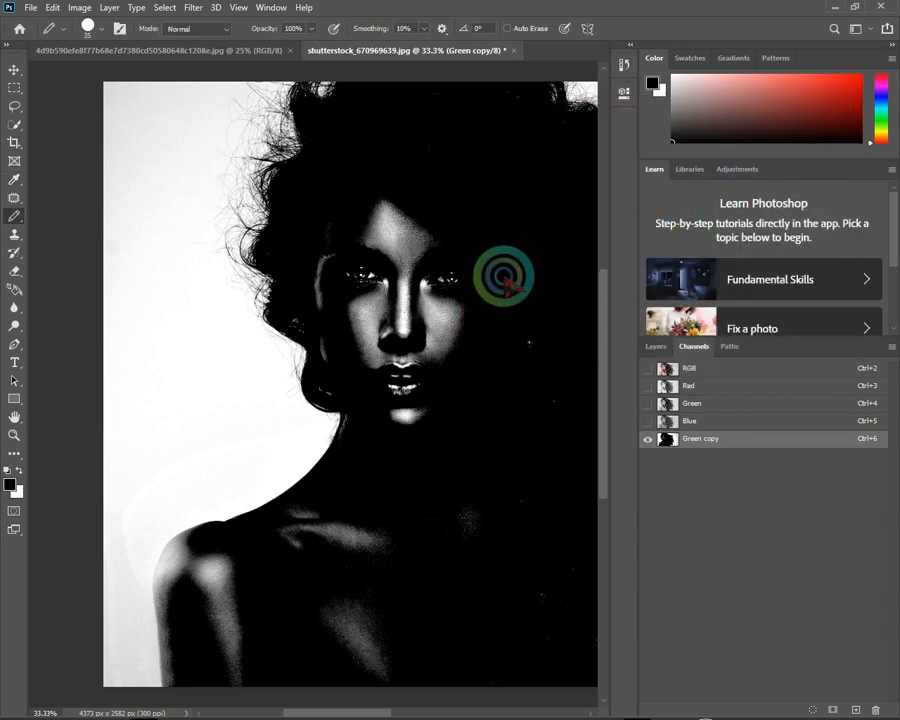
mouse_move(458, 279)
left_mouse_down()
mouse_move(508, 361)
mouse_move(514, 321)
mouse_move(529, 329)
mouse_move(547, 397)
mouse_move(526, 448)
mouse_move(459, 473)
mouse_move(420, 430)
mouse_move(453, 343)
mouse_move(490, 428)
mouse_move(447, 217)
left_mouse_up()
key("bracketright")
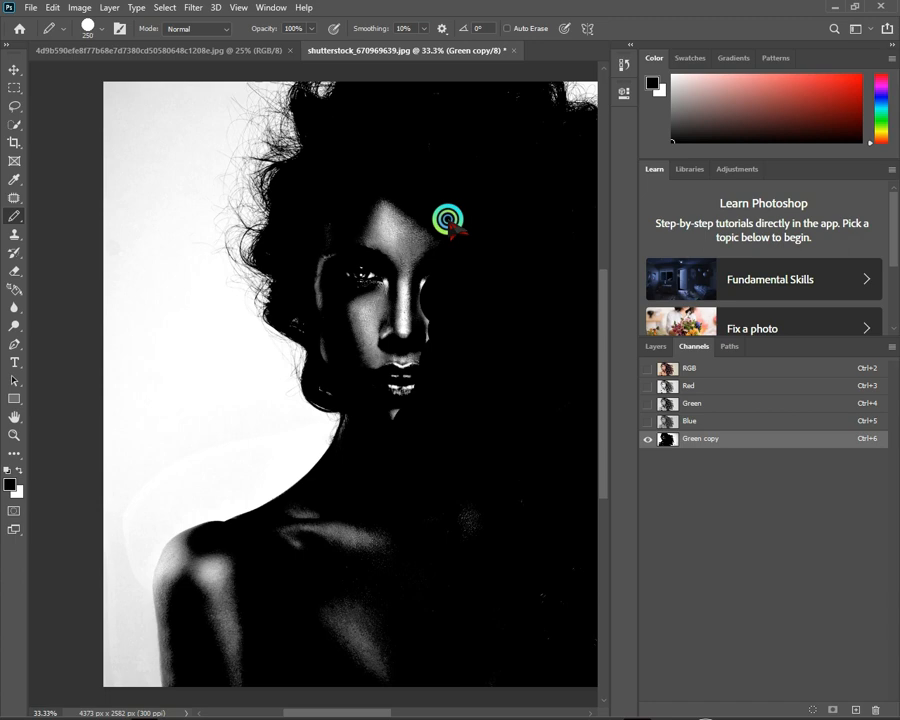
left_click_drag(446, 218, 449, 569)
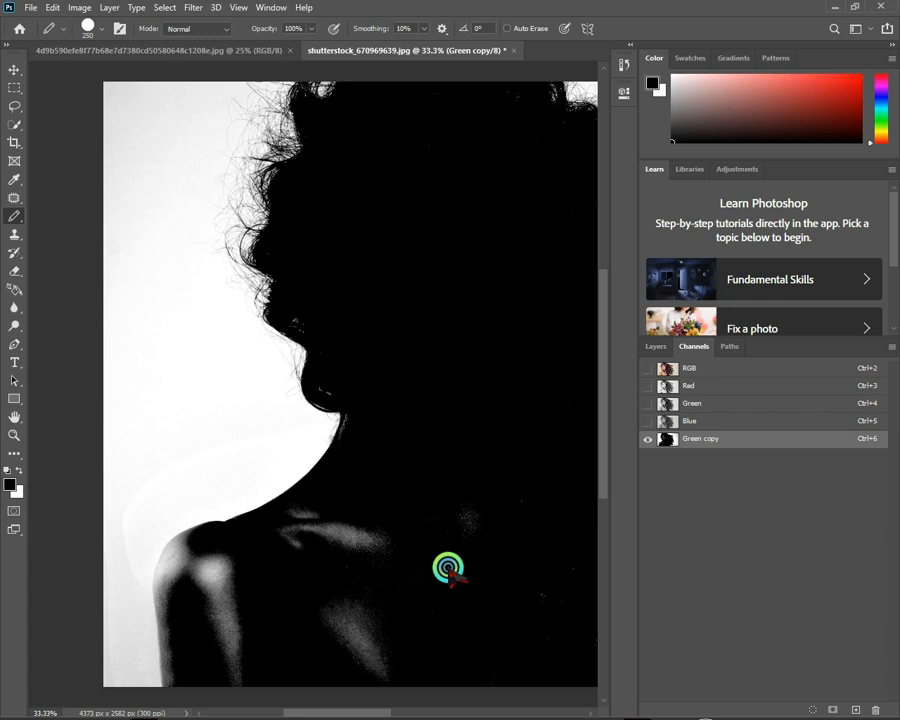
Step: Paint the remaining light areas of the chest, shoulder and arm black on the Green copy channel
scroll(327, 440, "down", 3)
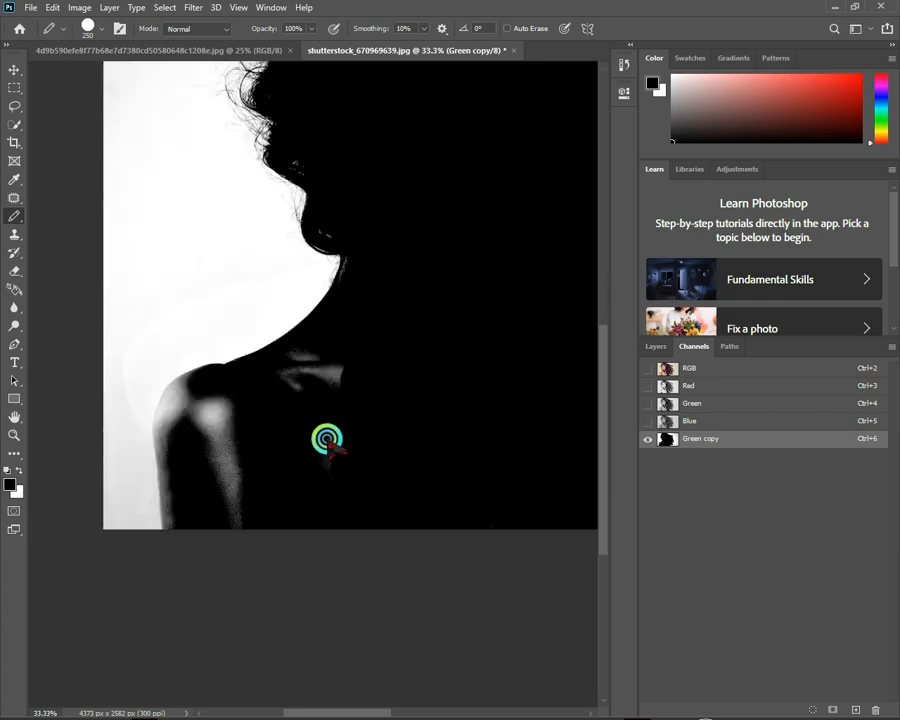
left_click_drag(327, 440, 254, 501)
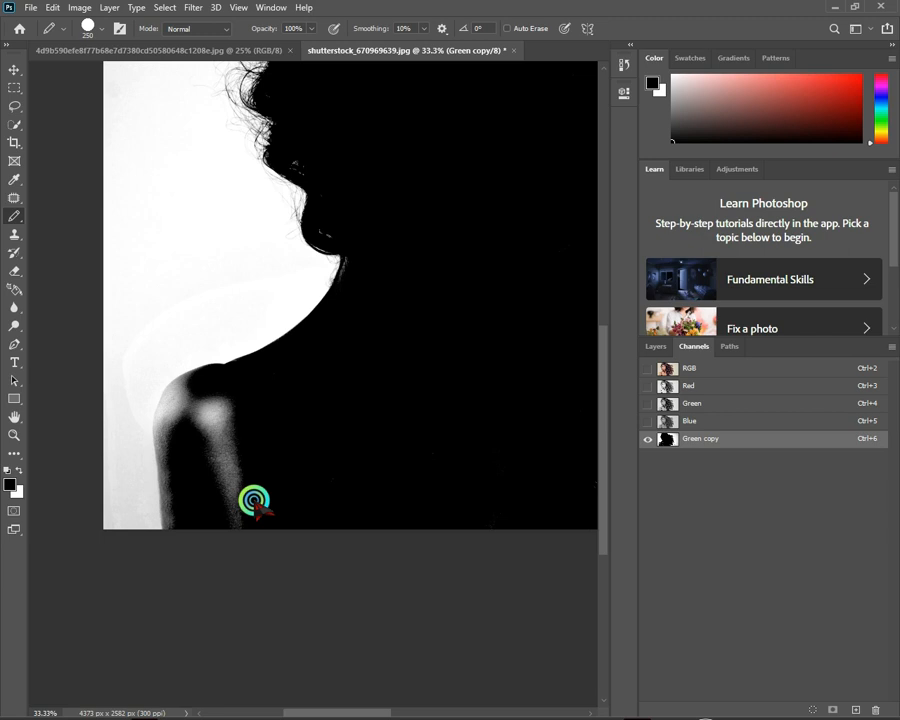
left_click_drag(503, 241, 317, 410)
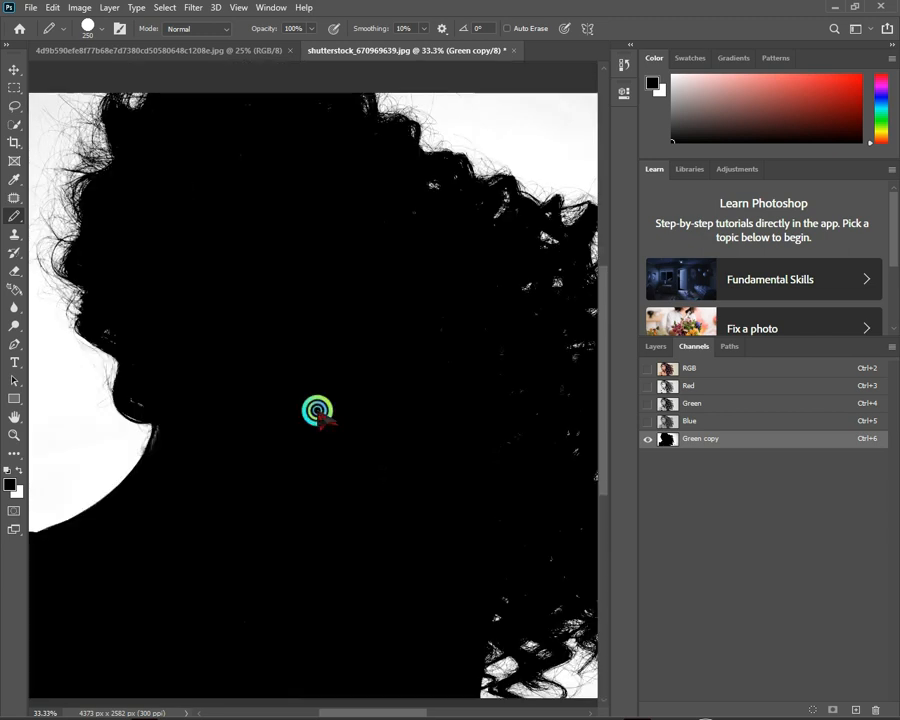
scroll(317, 410, "down", 4)
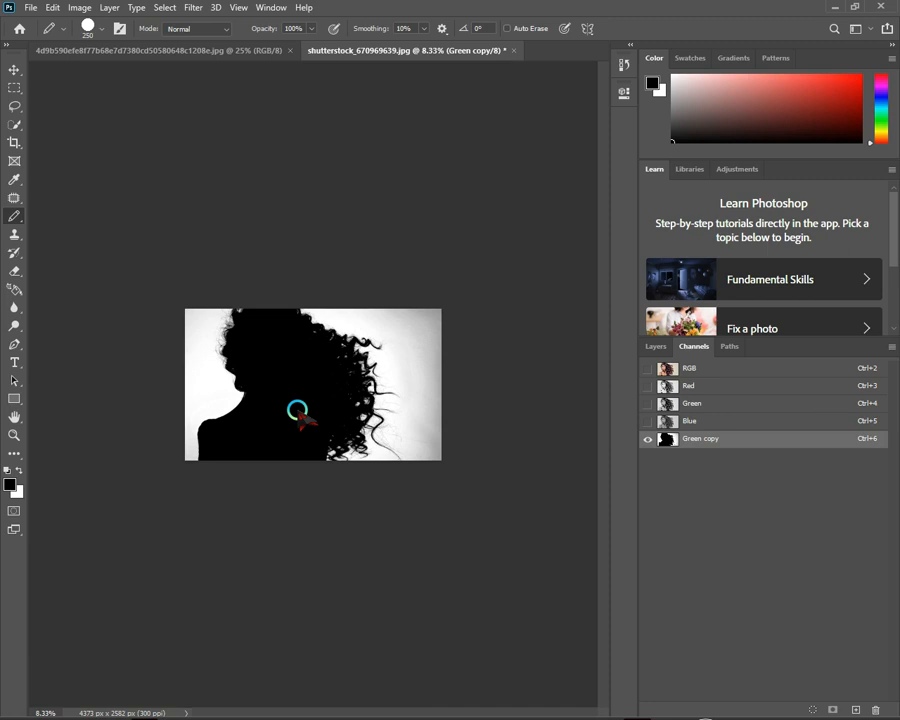
Step: Select the woman's silhouette from the Green copy channel, return to the RGB composite and add a layer mask that hides the backdrop
left_click(666, 439, "ctrl")
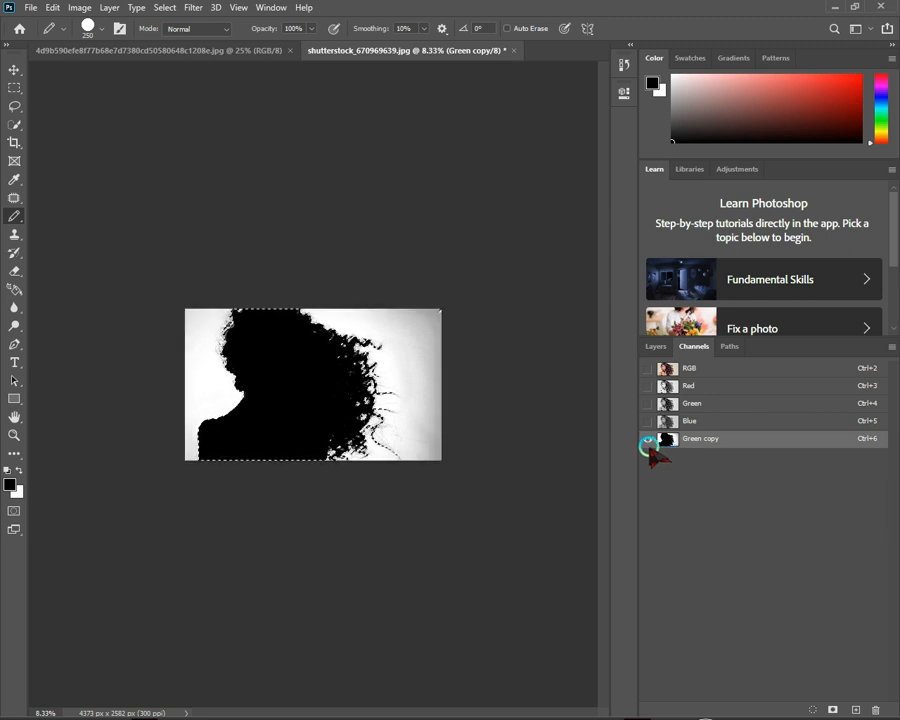
left_click(716, 376)
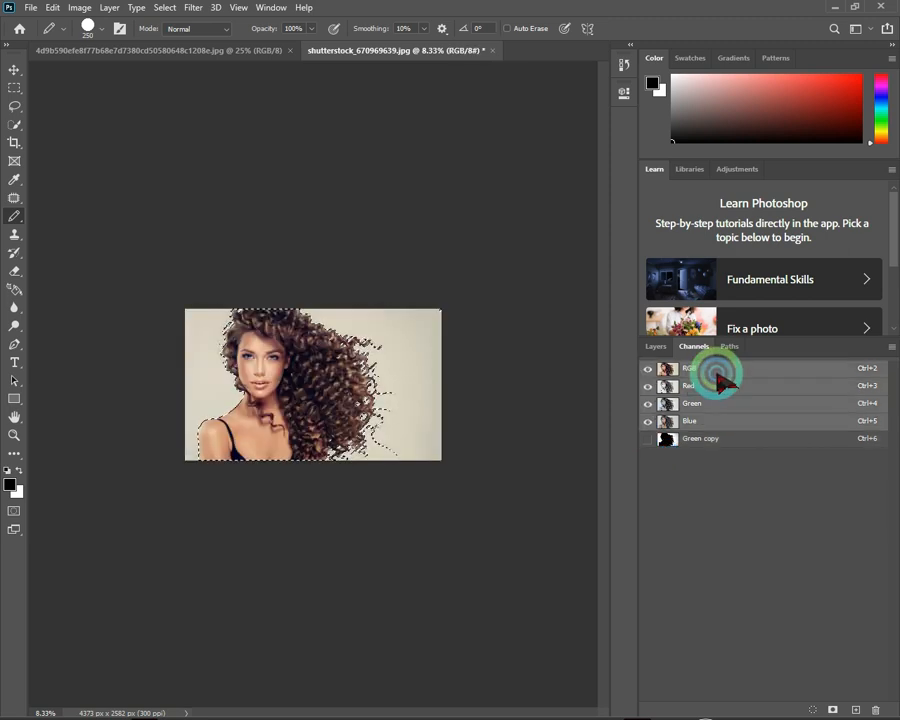
left_click(656, 346)
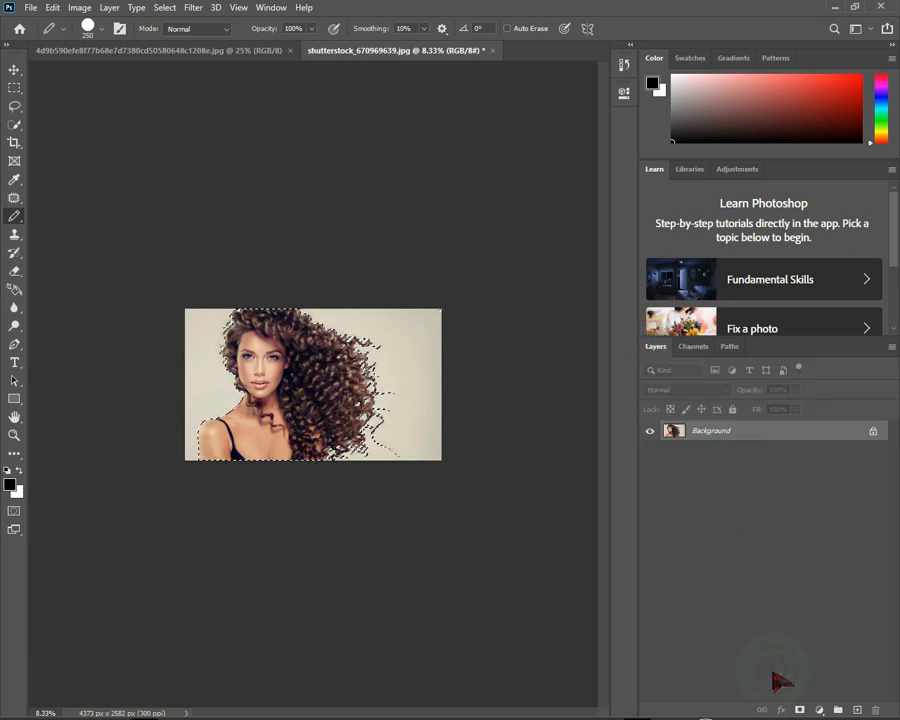
left_click(799, 709)
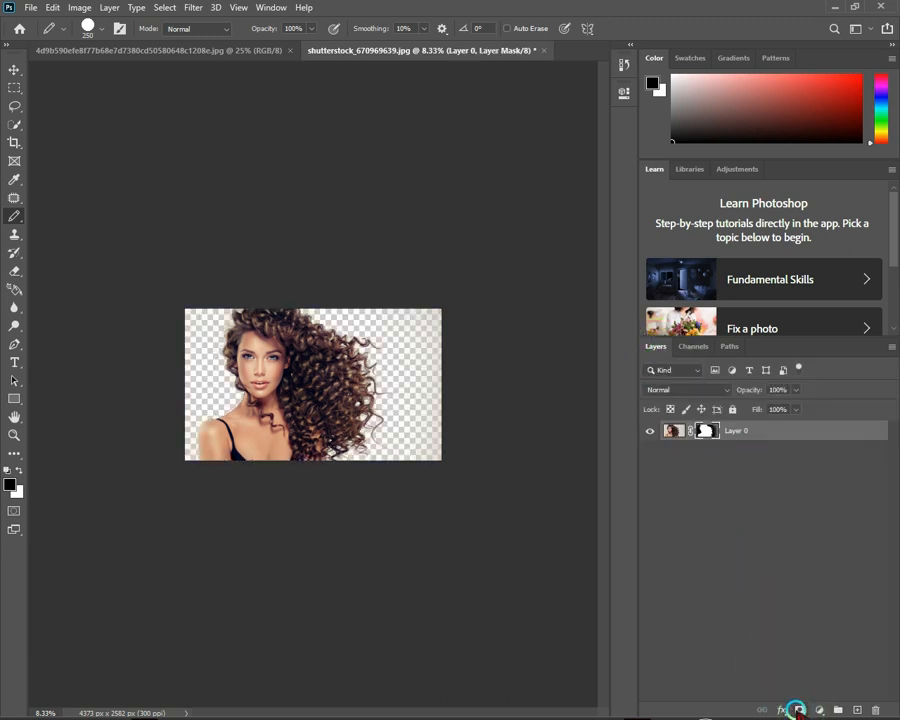
key("ctrl+plus")
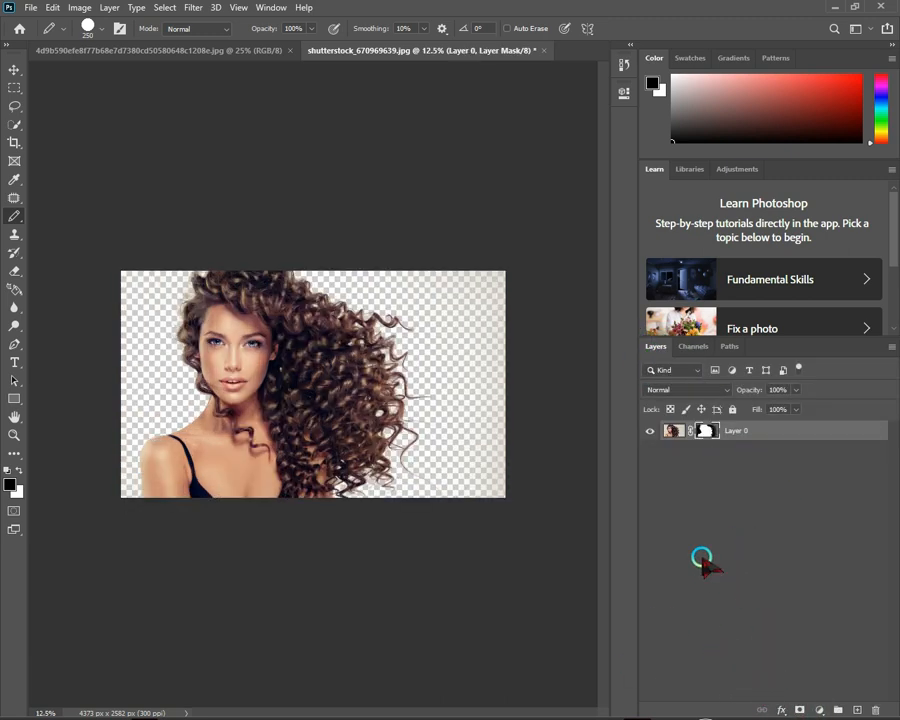
key("ctrl+plus")
key("ctrl+minus")
key("ctrl+plus")
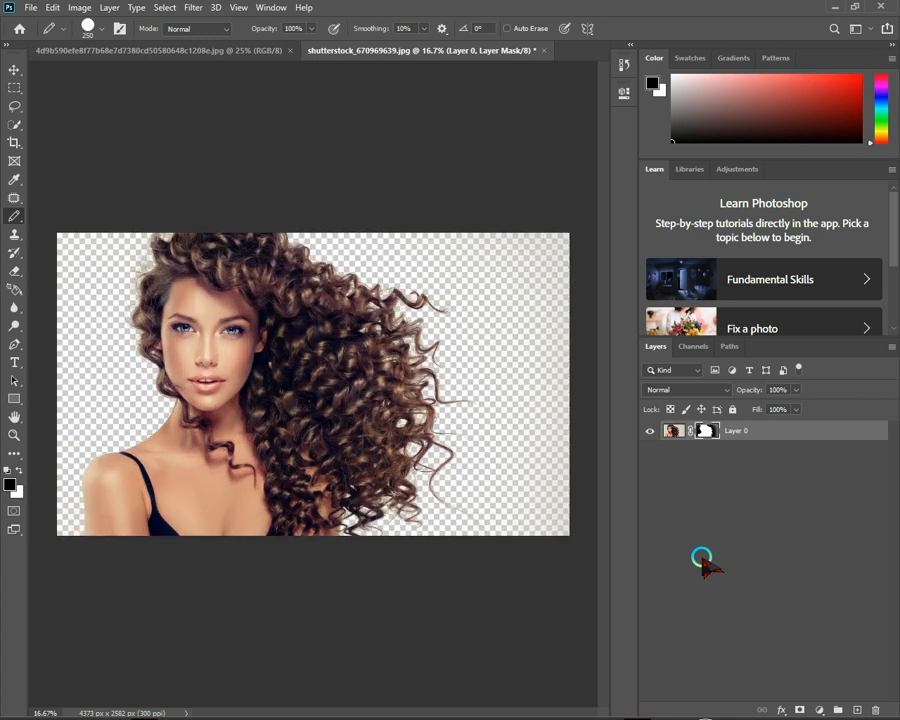
key("ctrl+minus")
key("ctrl+minus")
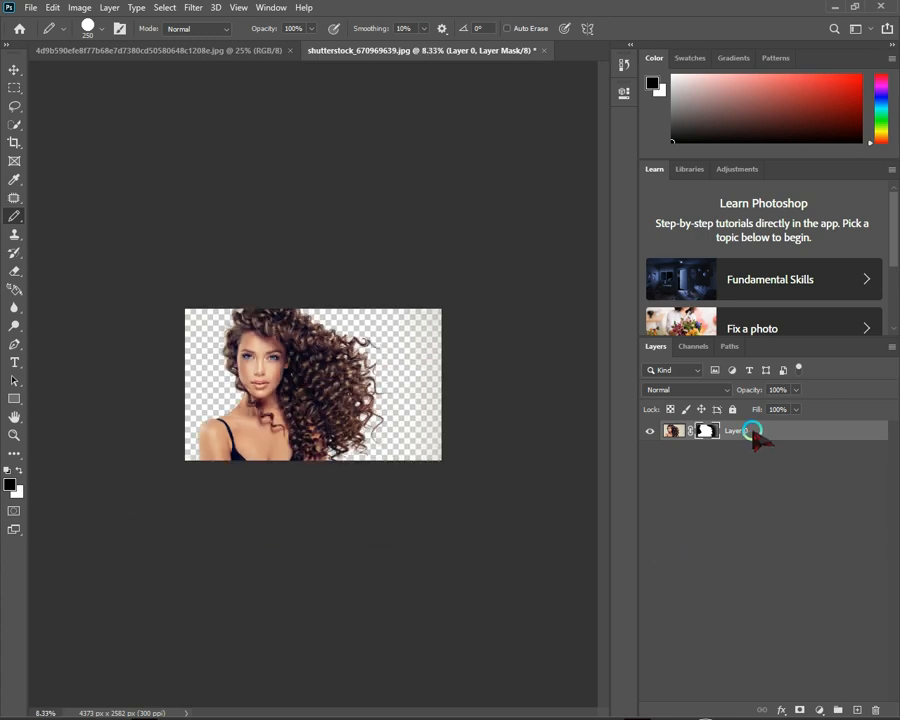
Step: Add a solid color fill layer in bright green 42ff00 and place it beneath the masked portrait layer
left_click(820, 708)
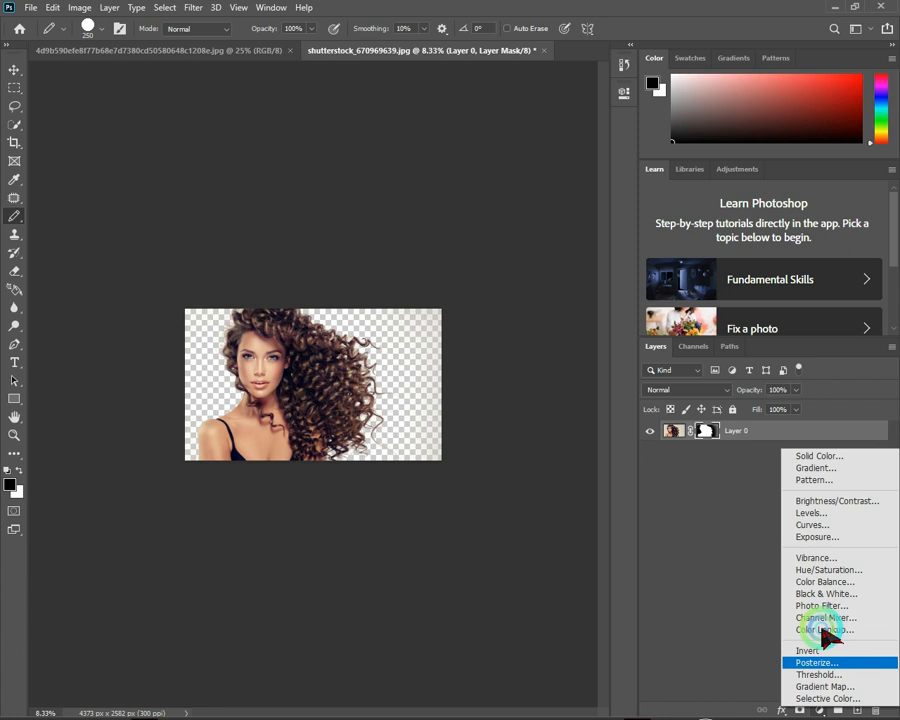
left_click(800, 455)
left_click_drag(667, 242, 667, 268)
left_click_drag(660, 206, 677, 114)
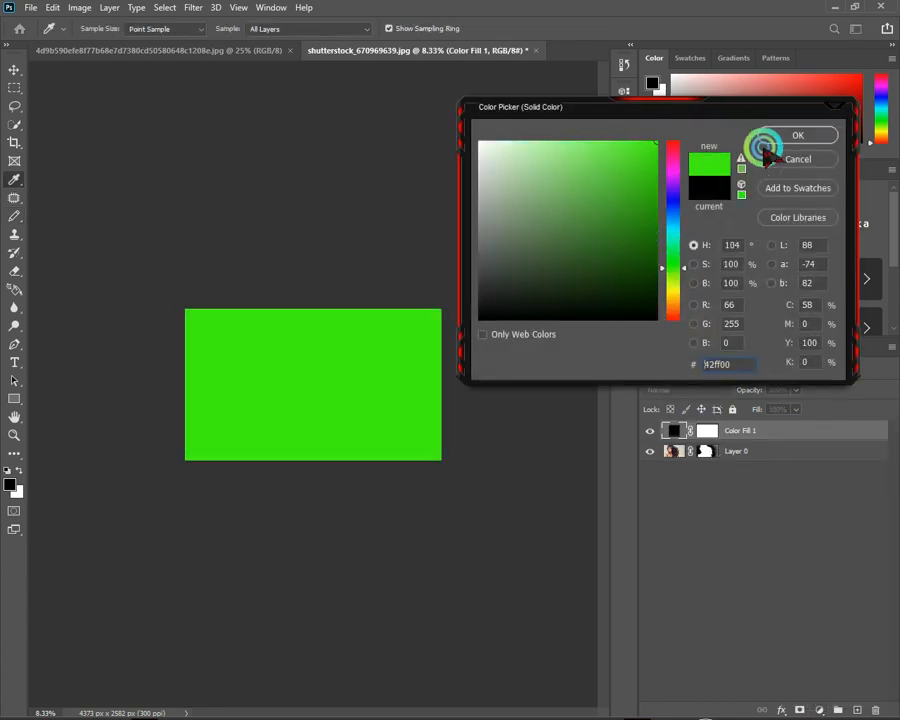
left_click(794, 135)
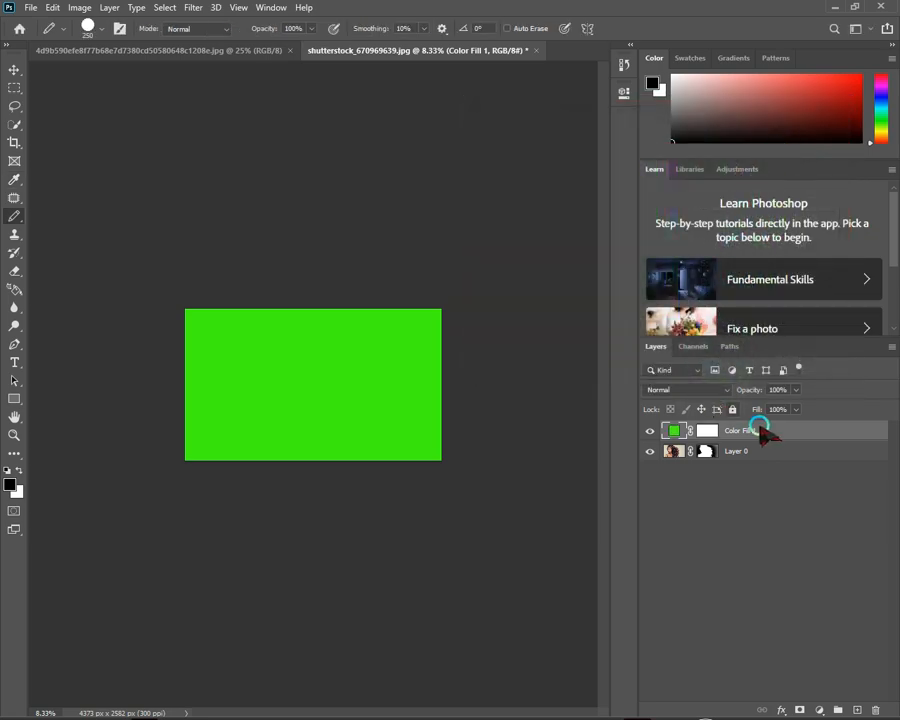
left_click_drag(782, 457, 790, 466)
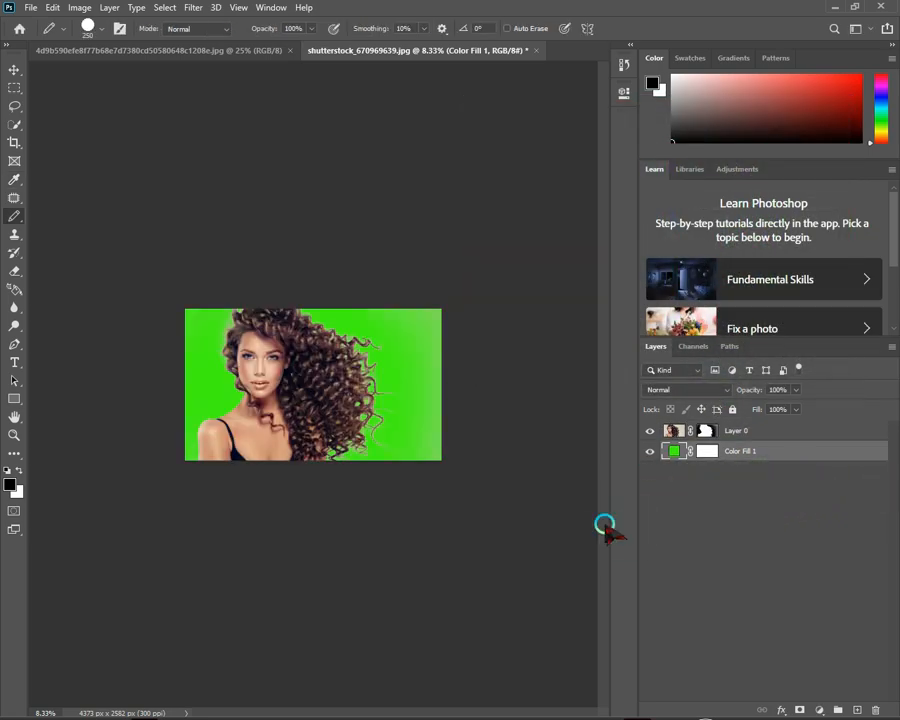
Step: Examine the cut-out edges of the curly hair against the green fill at 33.3% zoom
key("ctrl+plus")
key("ctrl+plus")
key("ctrl+plus")
key("ctrl+plus")
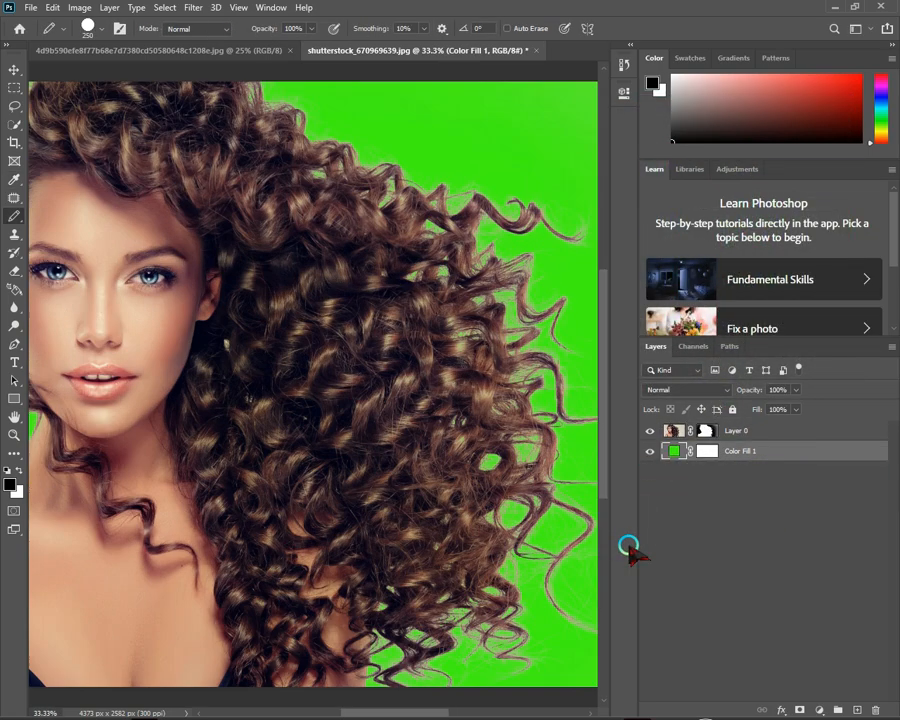
scroll(487, 421, "down", 3)
scroll(470, 452, "down", 2)
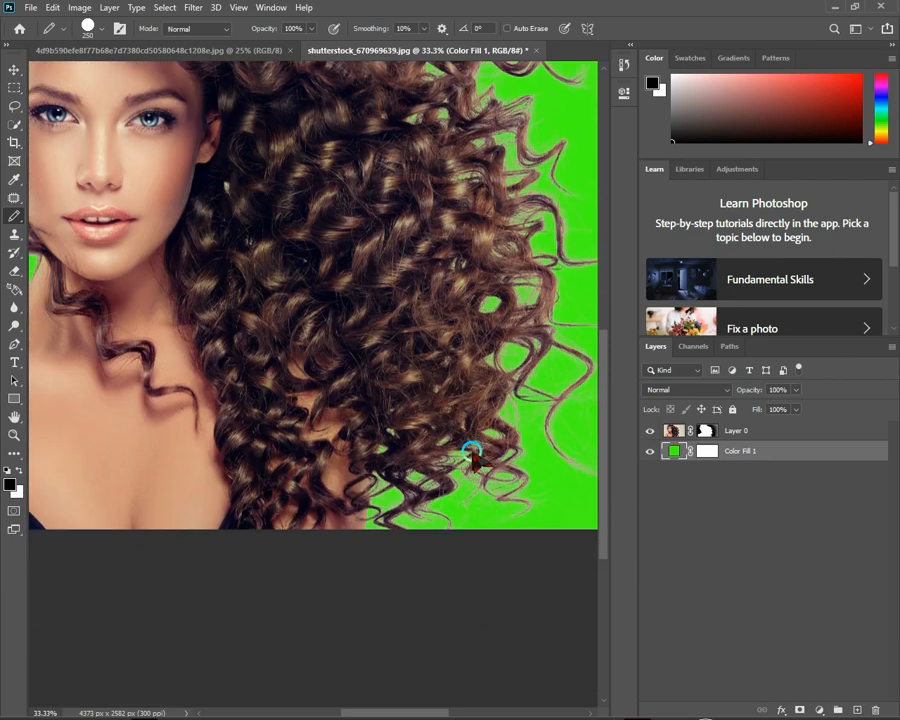
Step: Inspect the shoulder, face and upper hair edges of the cut-out against the green fill, ending with the whole portrait at 16.7% zoom
scroll(390, 462, "left", 5)
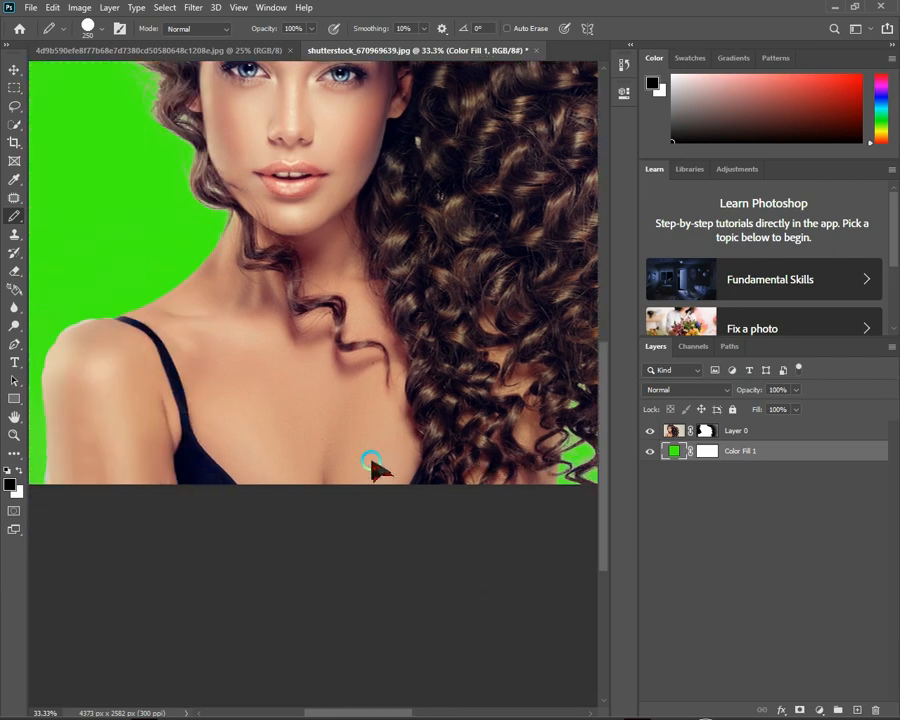
scroll(372, 466, "up", 3)
scroll(371, 462, "up", 3)
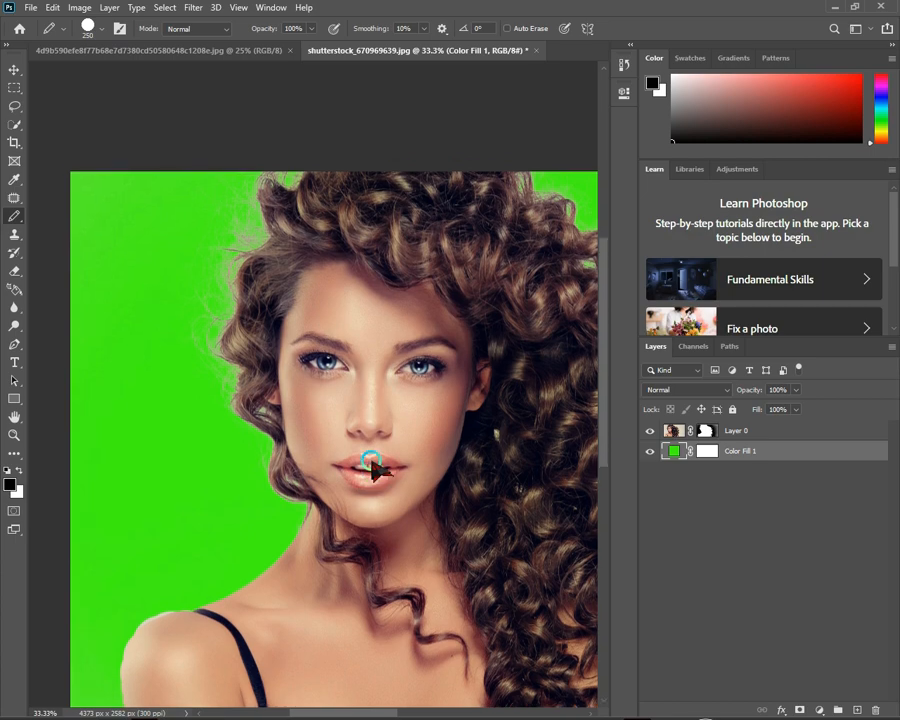
scroll(372, 470, "down", 1)
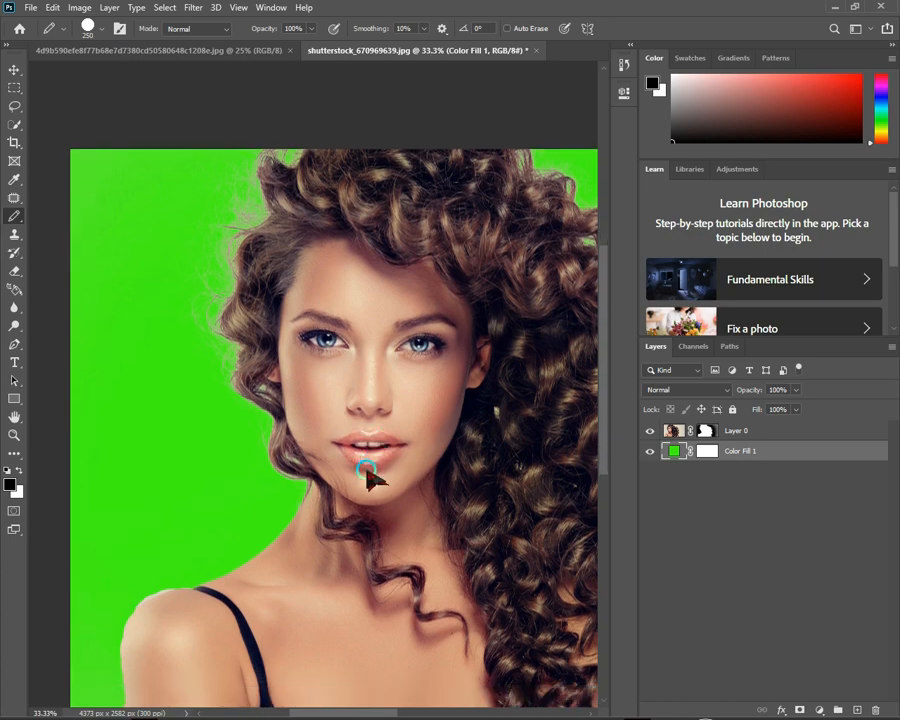
key("ctrl+minus")
key("ctrl+minus")
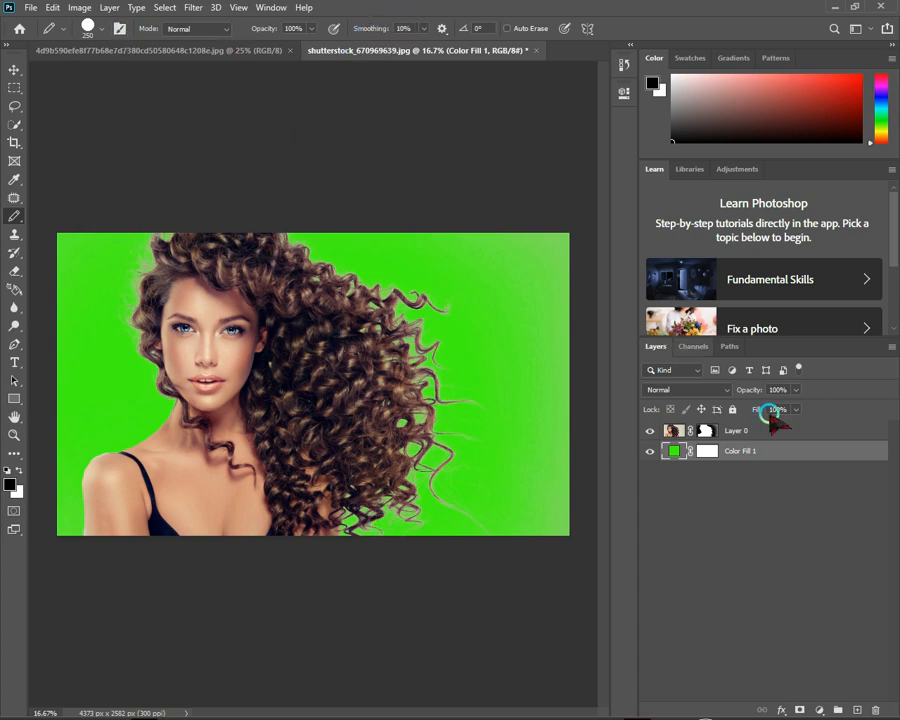
Step: Open the Layer 0 mask in Select and Mask and work on the hair edge atop the head with the size 50 Refine Edge Brush
left_click(706, 431)
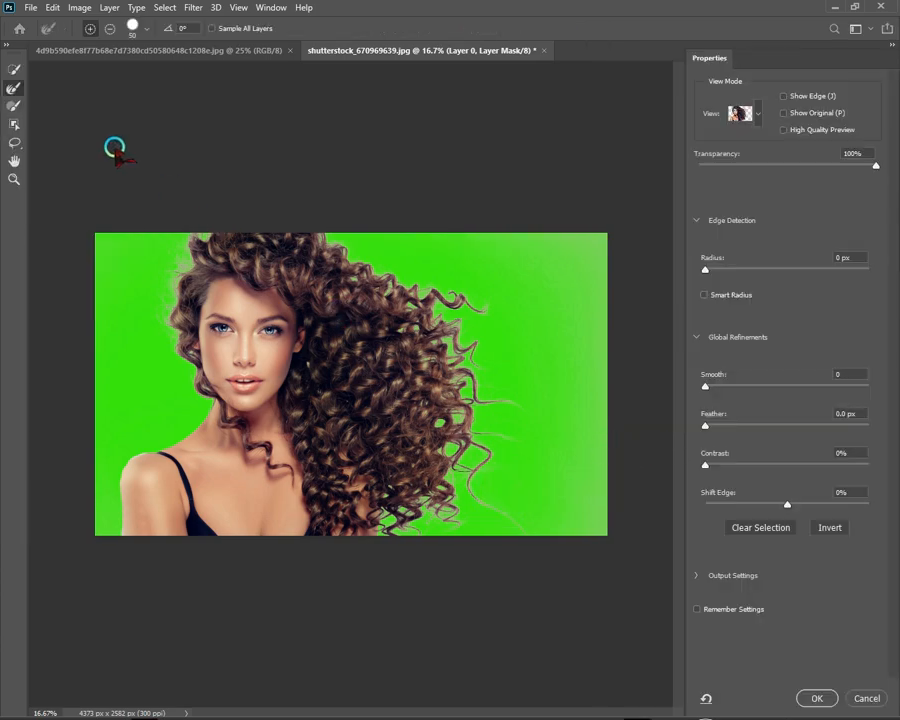
key("ctrl+plus")
key("ctrl+plus")
key("ctrl+plus")
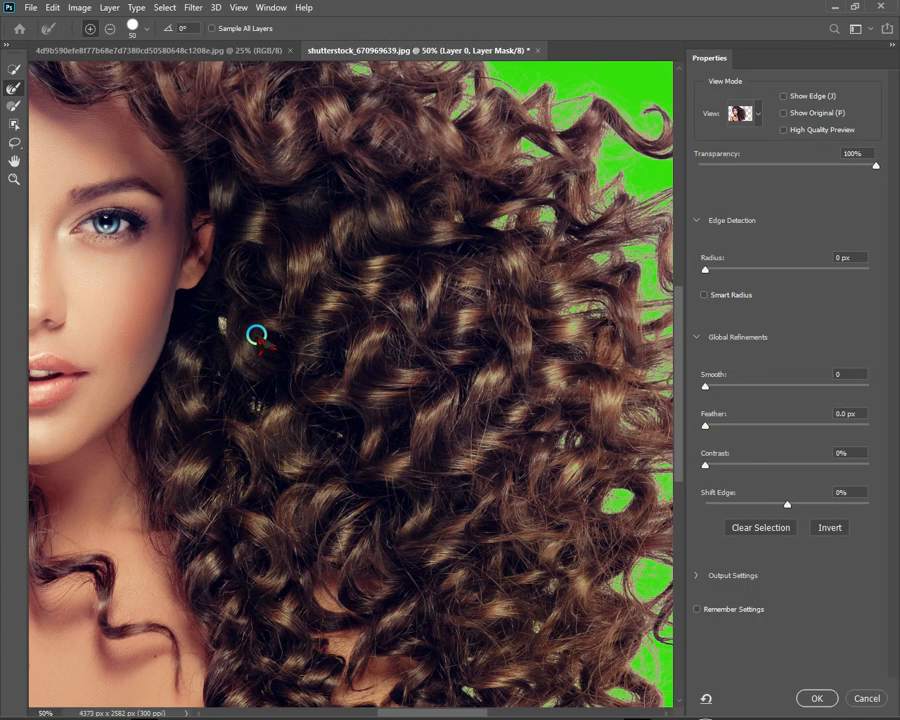
scroll(286, 301, "up", 4)
scroll(286, 301, "up", 2)
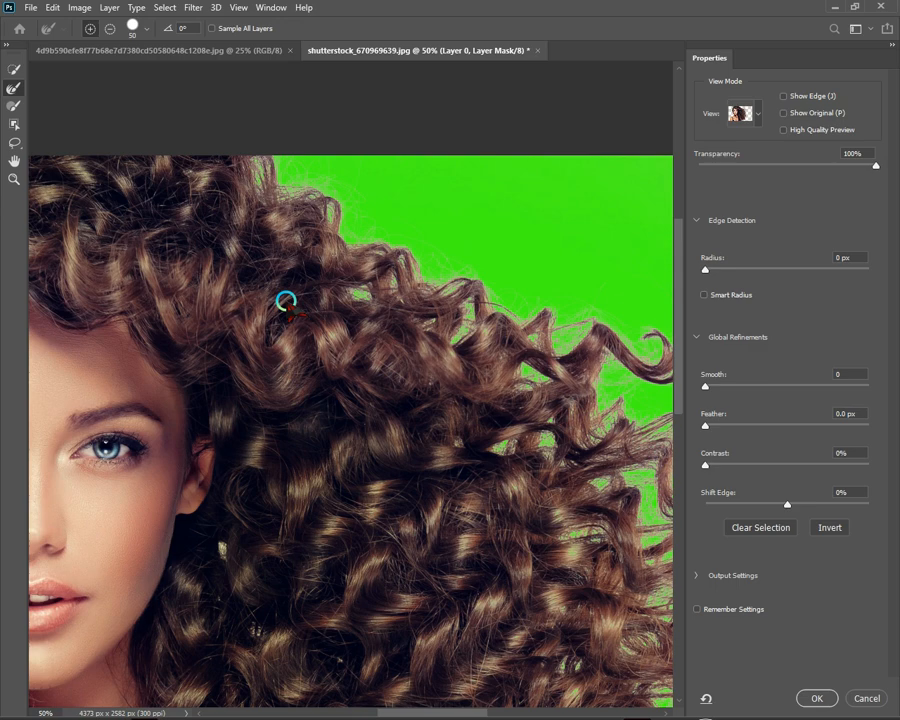
key("ctrl+plus")
scroll(286, 301, "up", 5)
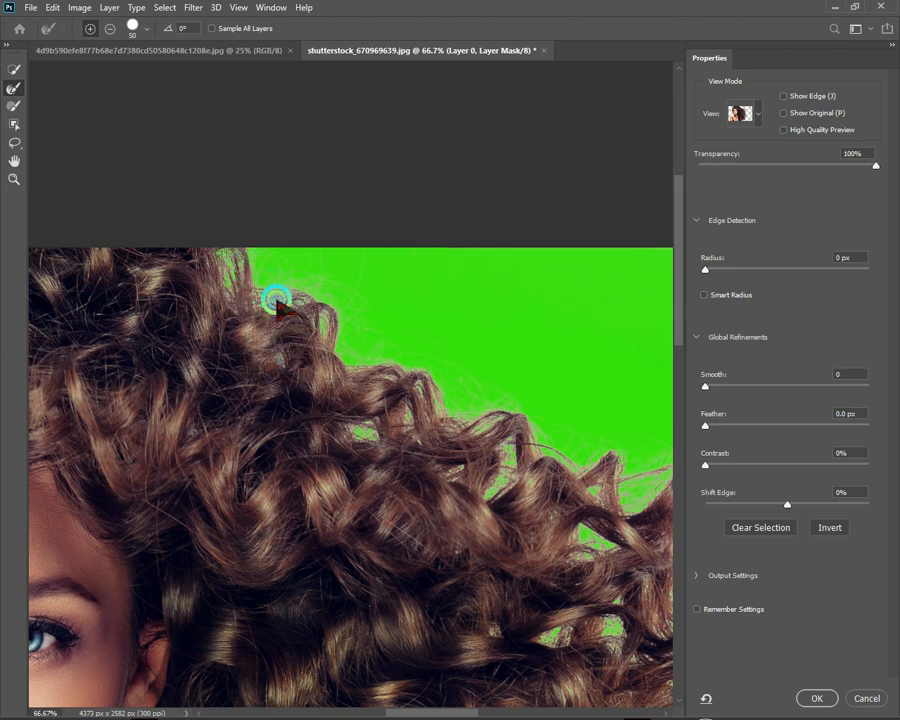
scroll(387, 404, "down", 1)
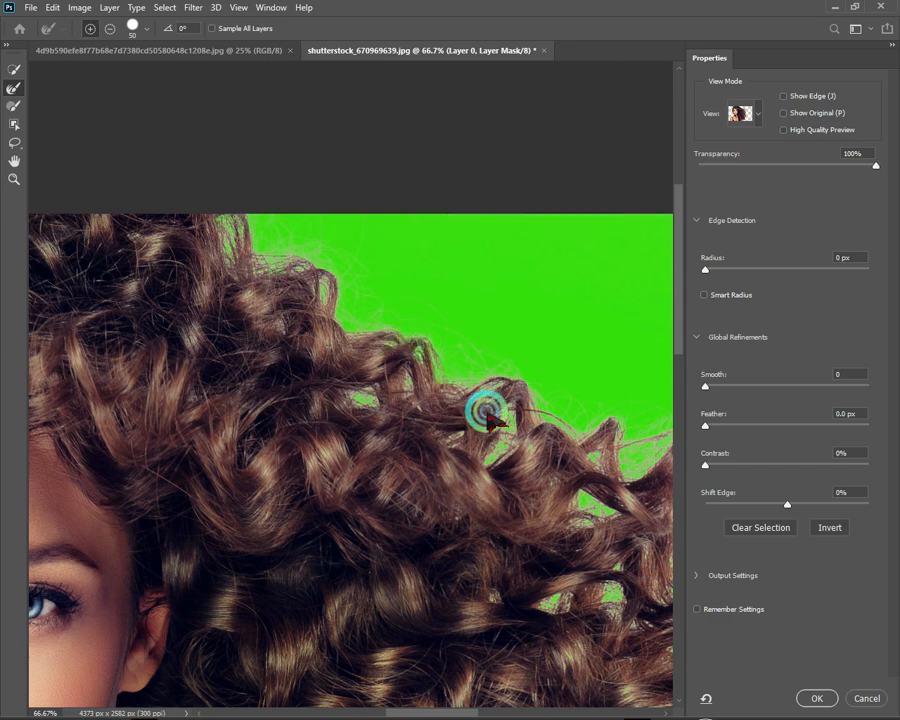
Step: Refine the mask edge around the stray curls on the upper-right side of the hair with the Refine Edge Brush
scroll(540, 372, "right", 2)
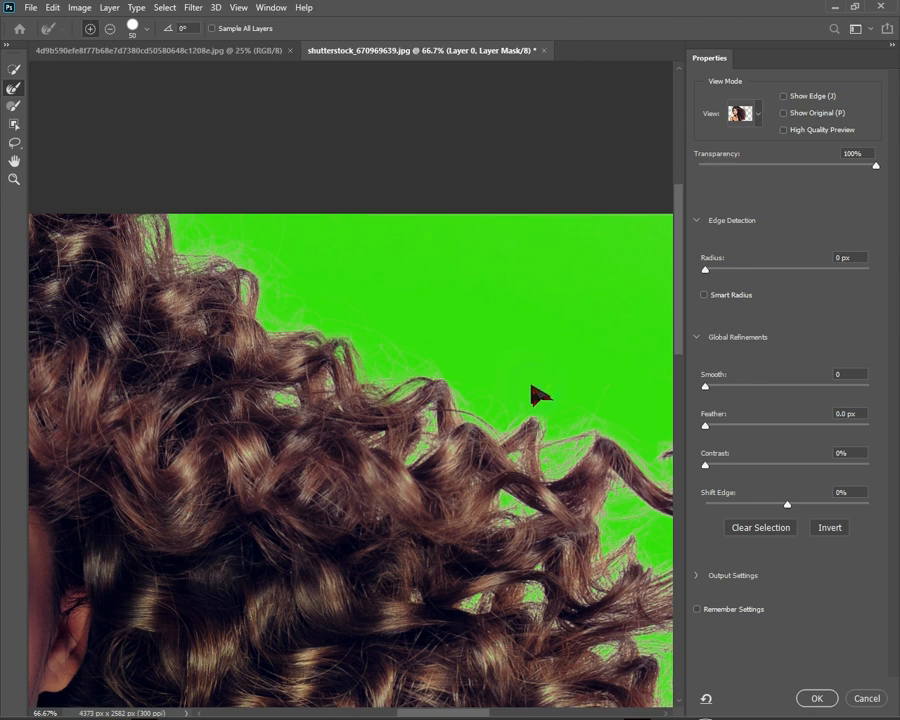
scroll(538, 396, "down", 1)
scroll(544, 432, "right", 3)
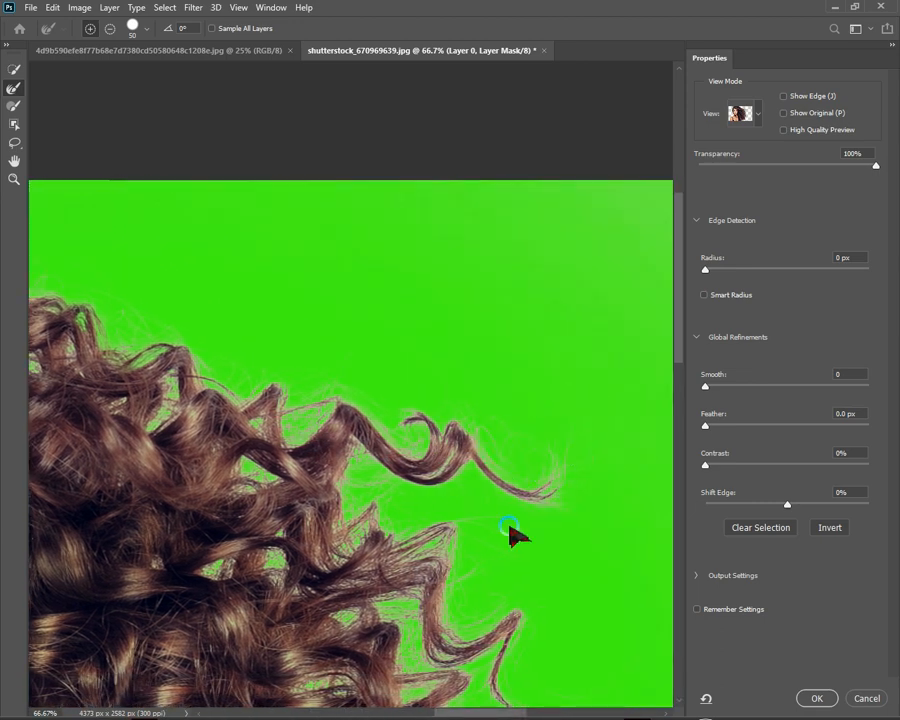
mouse_move(404, 550)
left_mouse_down()
mouse_move(493, 535)
mouse_move(410, 599)
mouse_move(537, 611)
mouse_move(402, 625)
mouse_move(361, 614)
mouse_move(535, 601)
mouse_move(377, 621)
mouse_move(267, 565)
mouse_move(279, 556)
mouse_move(220, 573)
mouse_move(357, 572)
mouse_move(368, 569)
mouse_move(368, 537)
left_mouse_up()
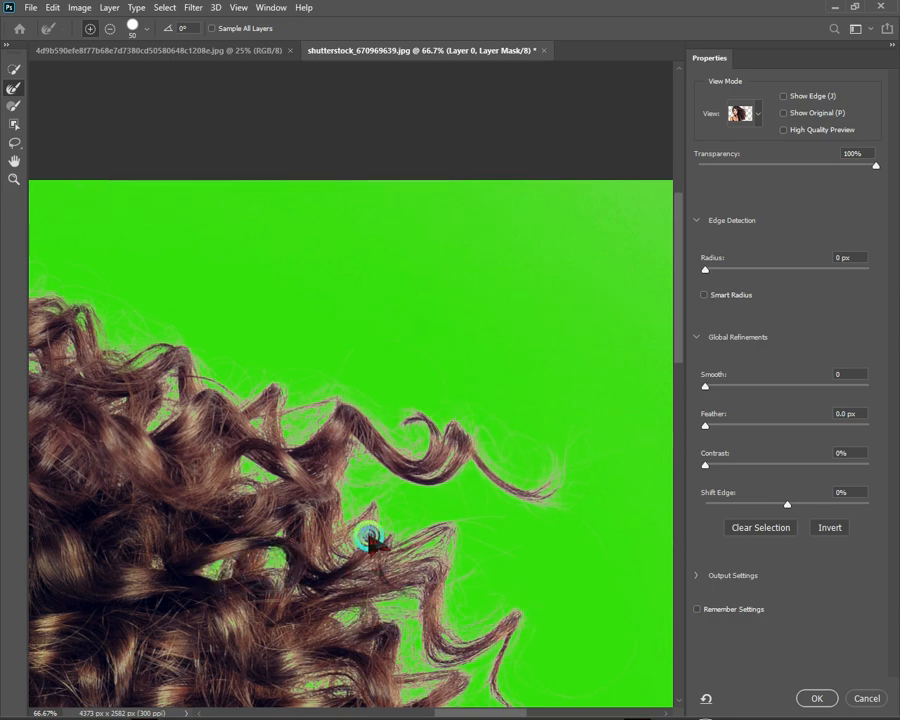
Step: Brush over the backdrop gaps and looped curls midway down the right side of the hair to refine the mask
scroll(488, 506, "down", 5)
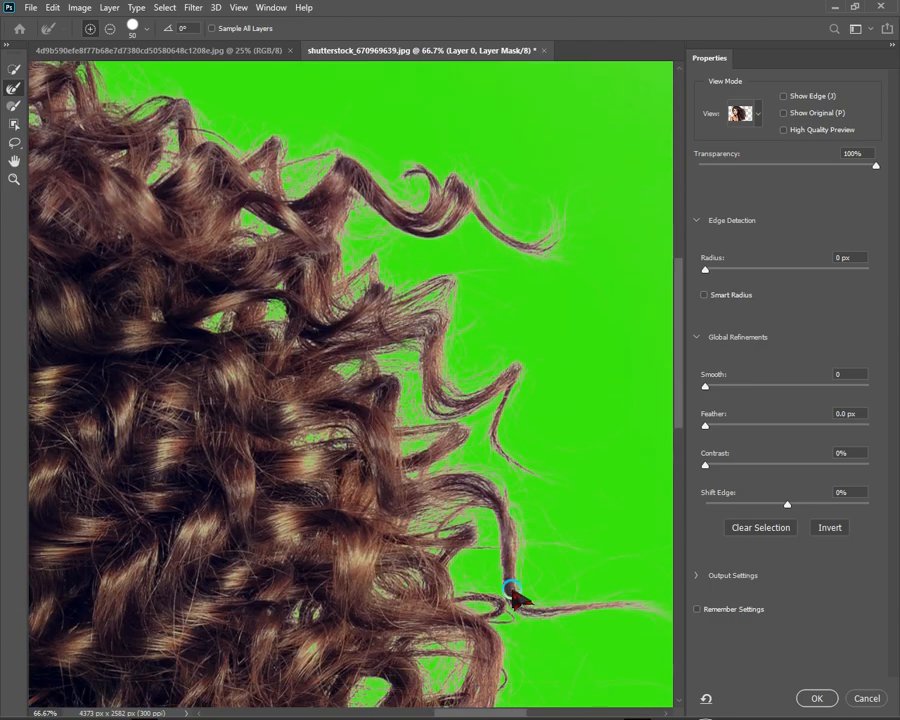
scroll(512, 592, "down", 1)
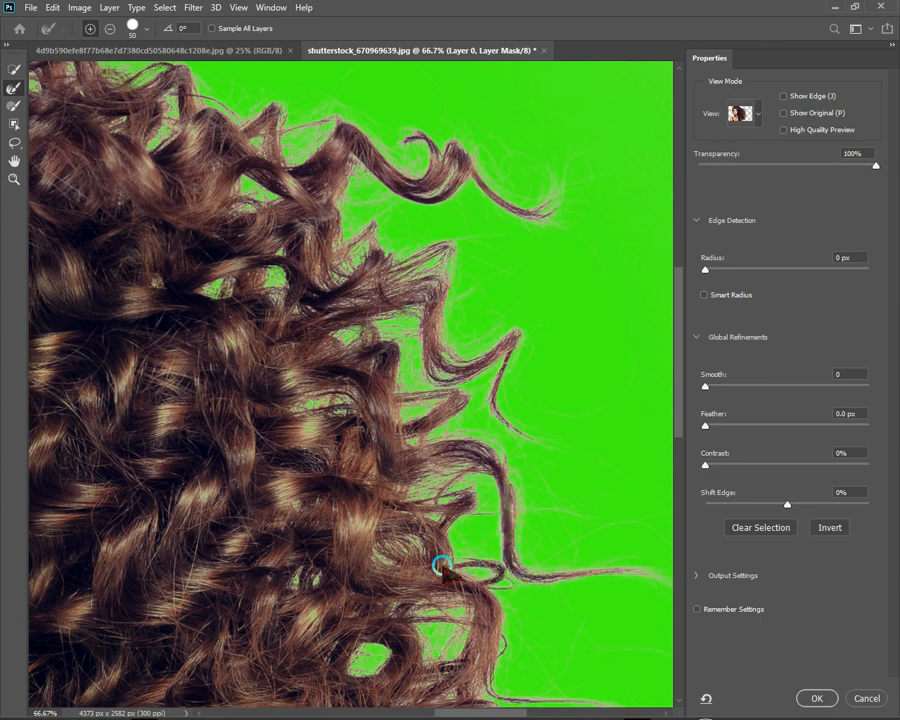
mouse_move(426, 599)
left_mouse_down()
mouse_move(382, 647)
mouse_move(346, 651)
mouse_move(379, 650)
left_mouse_up()
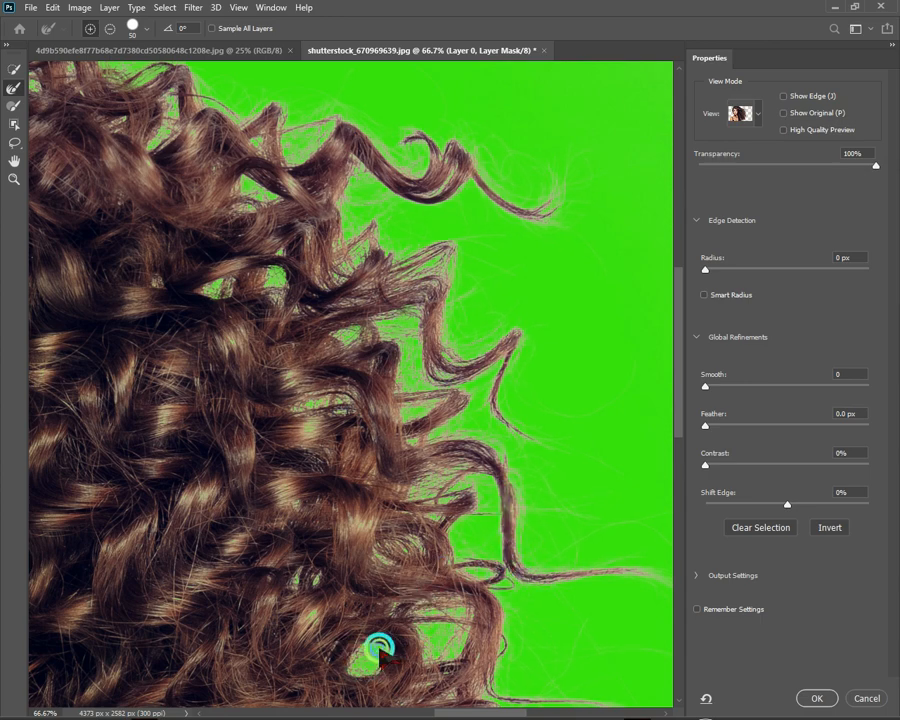
scroll(597, 560, "down", 4)
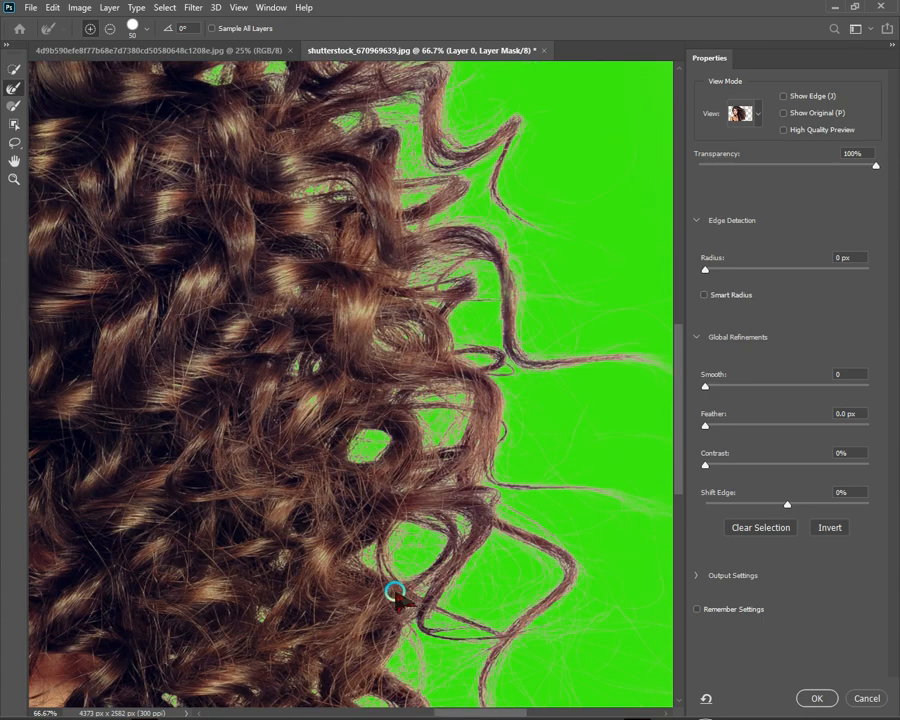
mouse_move(416, 555)
left_mouse_down()
mouse_move(415, 616)
mouse_move(430, 628)
mouse_move(430, 594)
mouse_move(474, 549)
mouse_move(474, 518)
left_mouse_up()
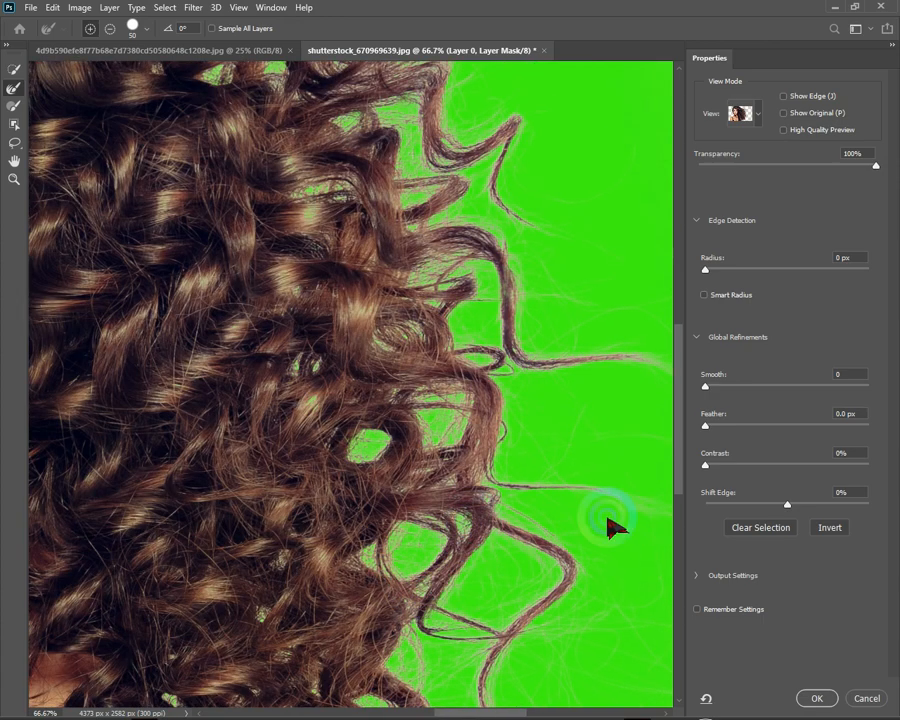
Step: Refine the mask around the lower curls and the gaps beside the shoulder, and apply the Select and Mask changes to Layer 0
scroll(605, 530, "down", 4)
mouse_move(322, 532)
left_mouse_down()
mouse_move(301, 530)
mouse_move(256, 567)
mouse_move(318, 562)
left_mouse_up()
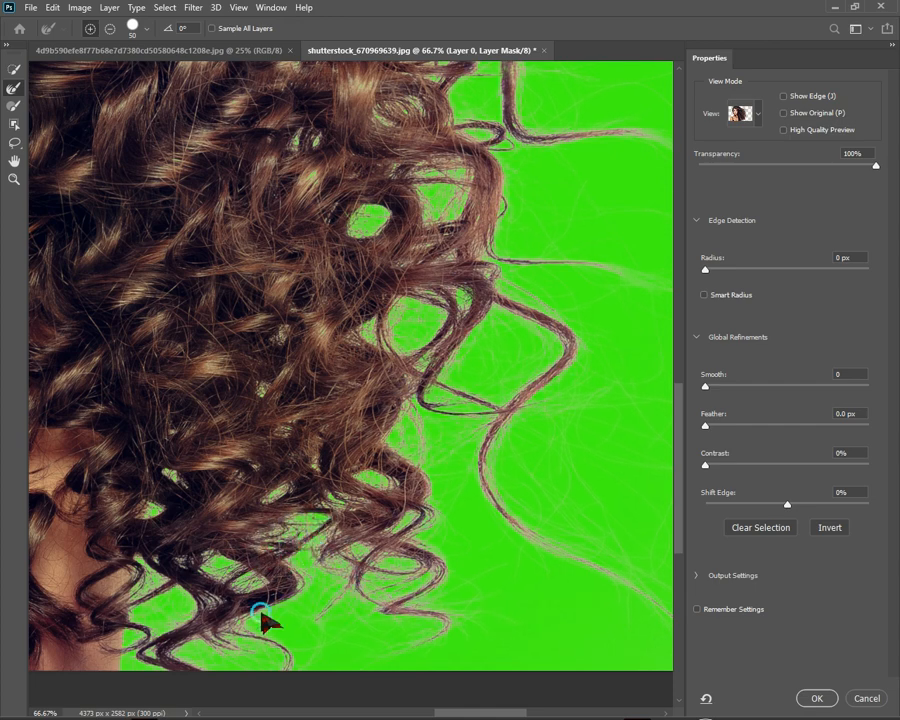
mouse_move(221, 635)
left_mouse_down()
mouse_move(279, 635)
mouse_move(285, 652)
left_mouse_up()
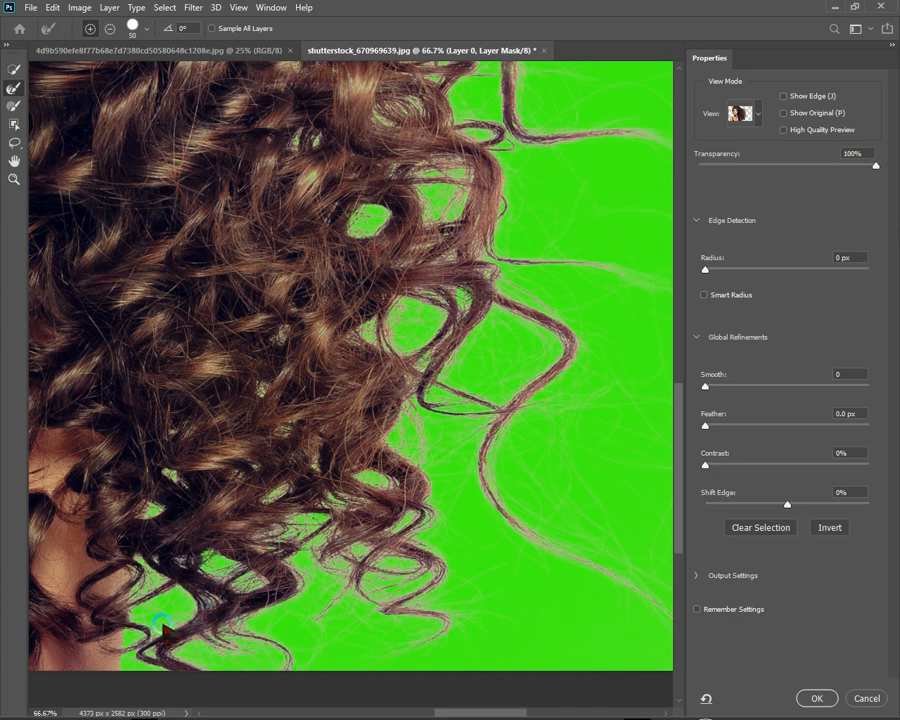
left_click_drag(203, 610, 212, 600)
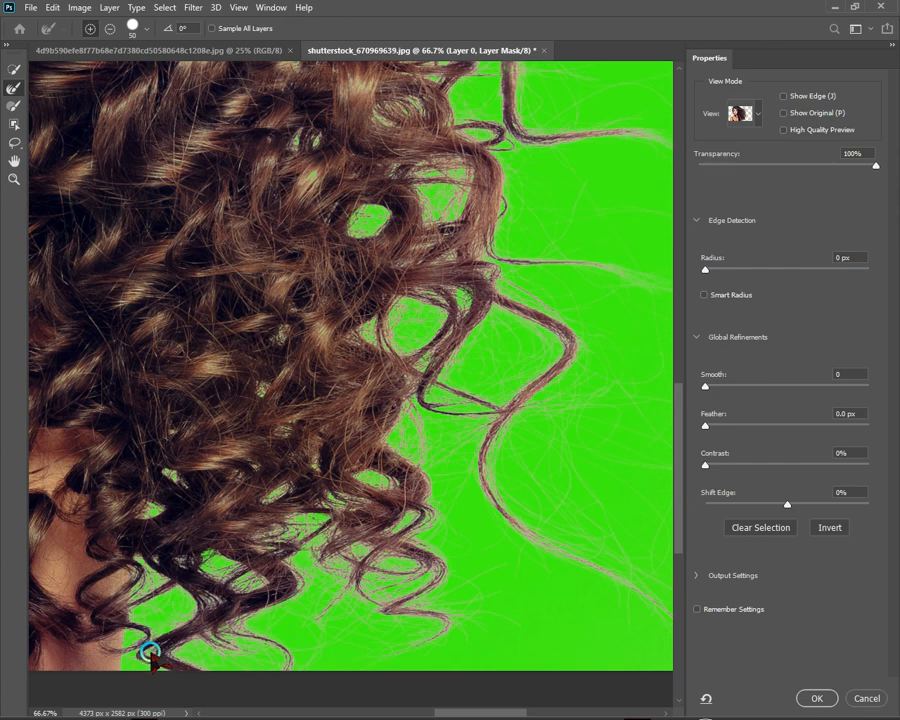
left_click(217, 664)
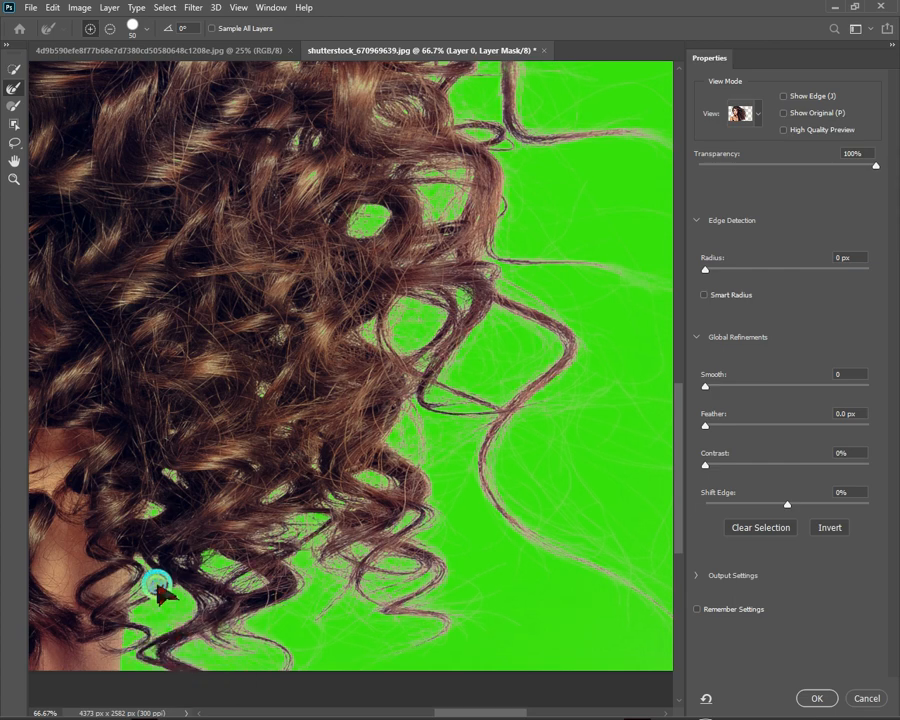
left_click_drag(130, 592, 325, 616)
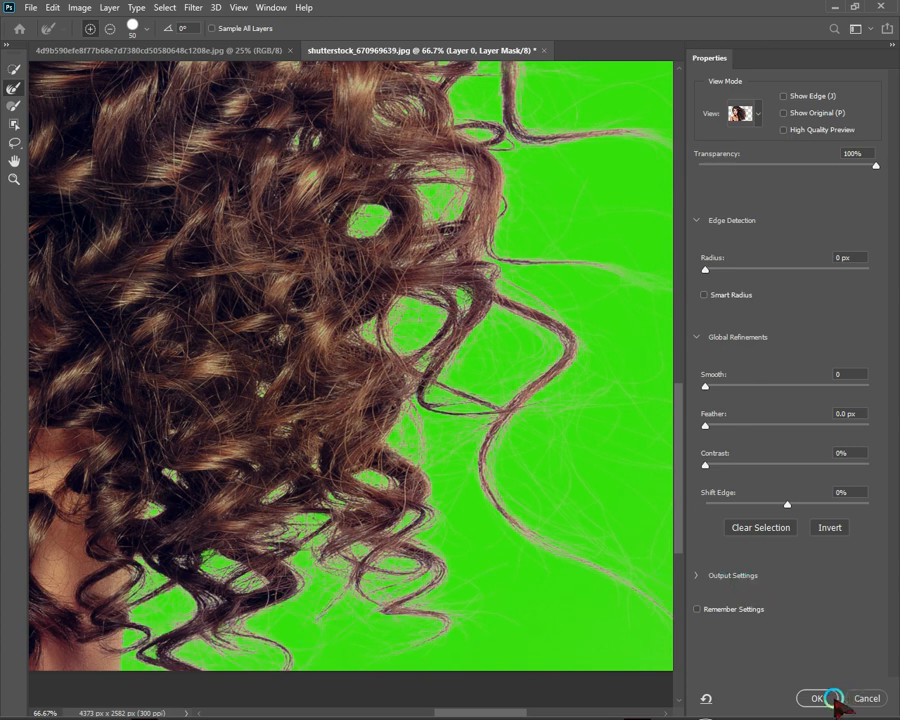
left_click(816, 698)
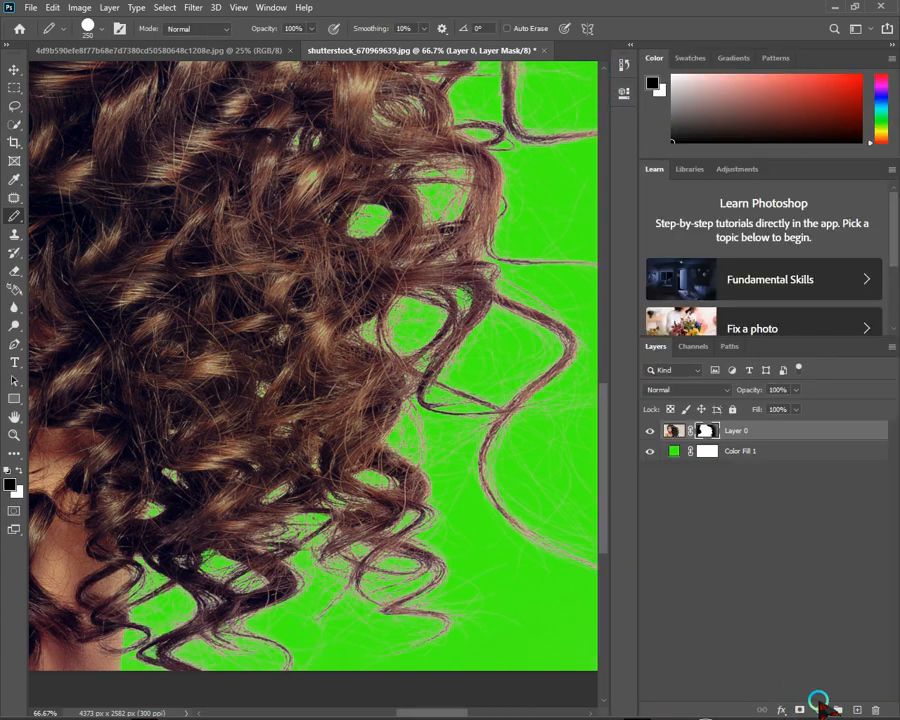